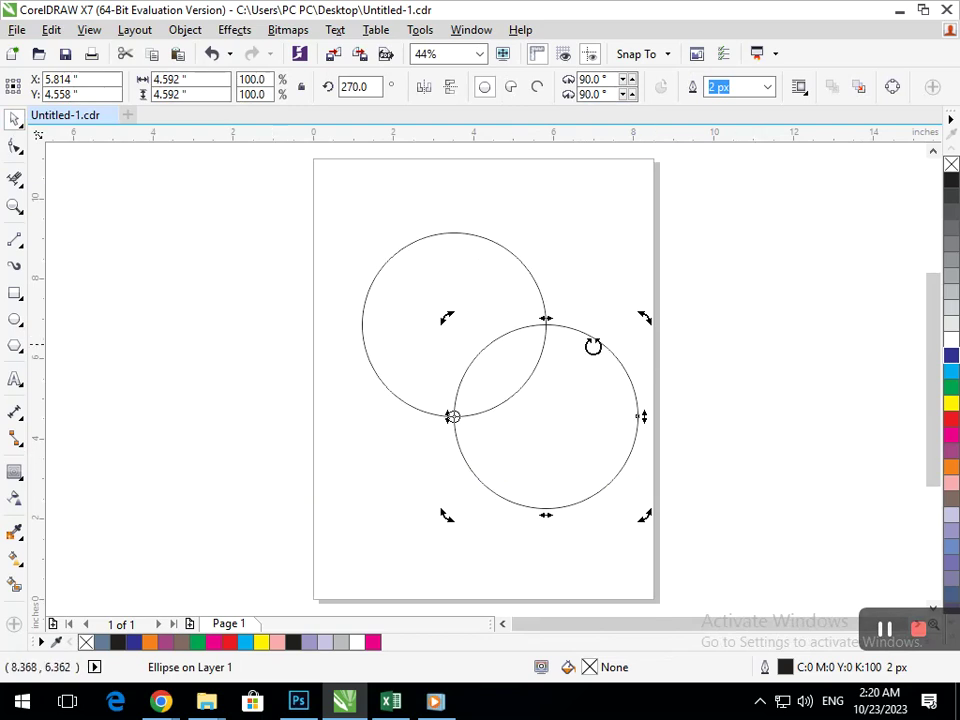
Step: Rotate the lower circle slightly counter-clockwise about the upper circle's lowest point and cut away the overlapping segments to leave a crescent
left_click_drag(642, 318, 603, 297)
left_click(262, 408)
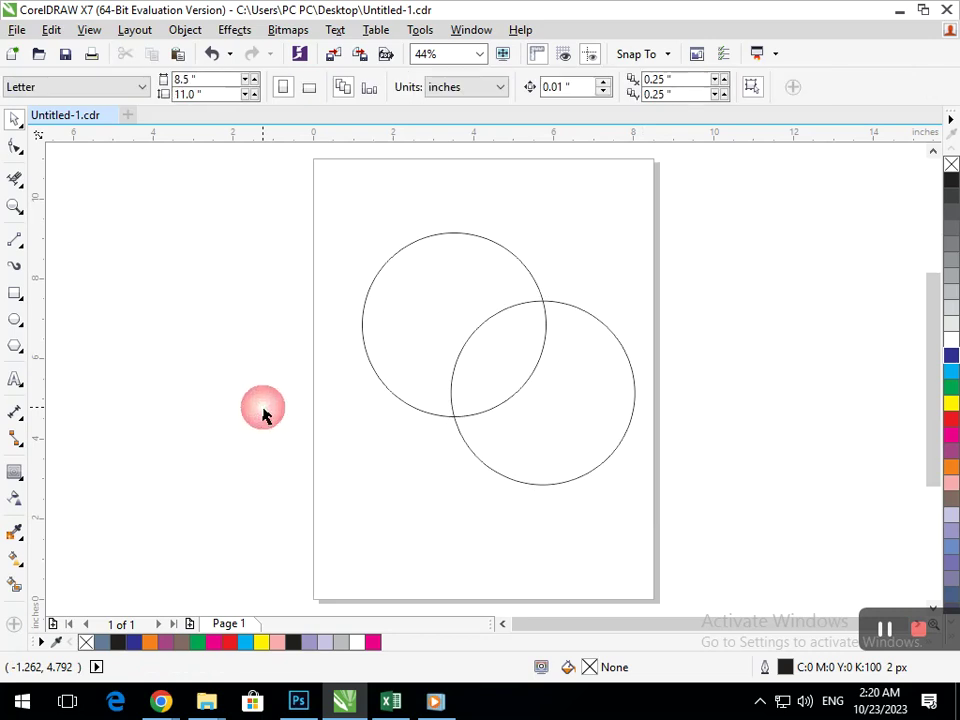
left_click(430, 280)
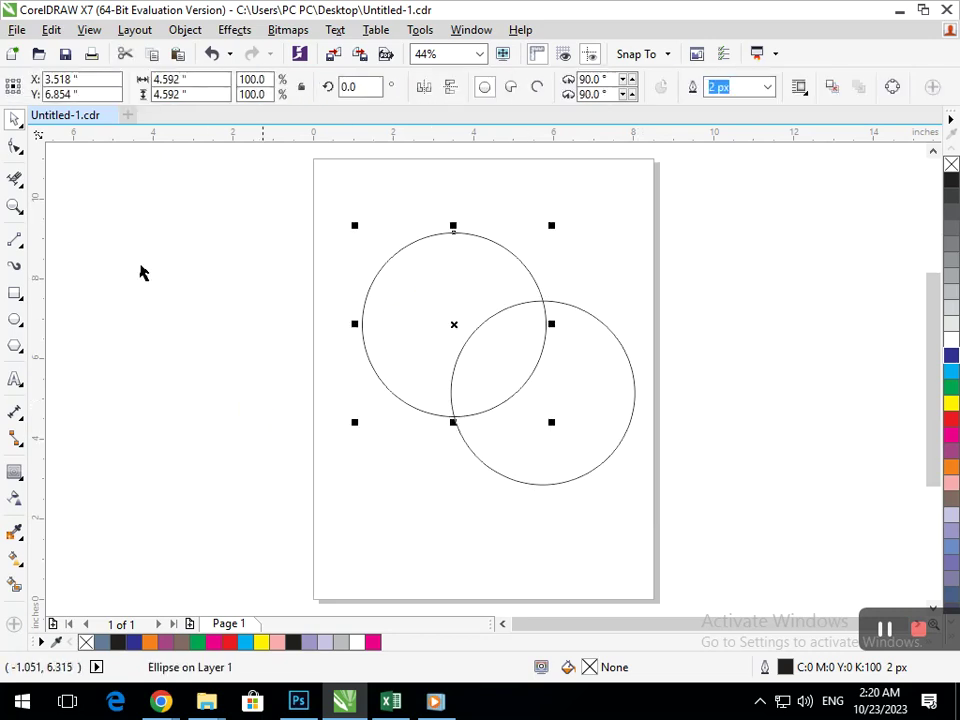
left_click(15, 179)
left_click(489, 360)
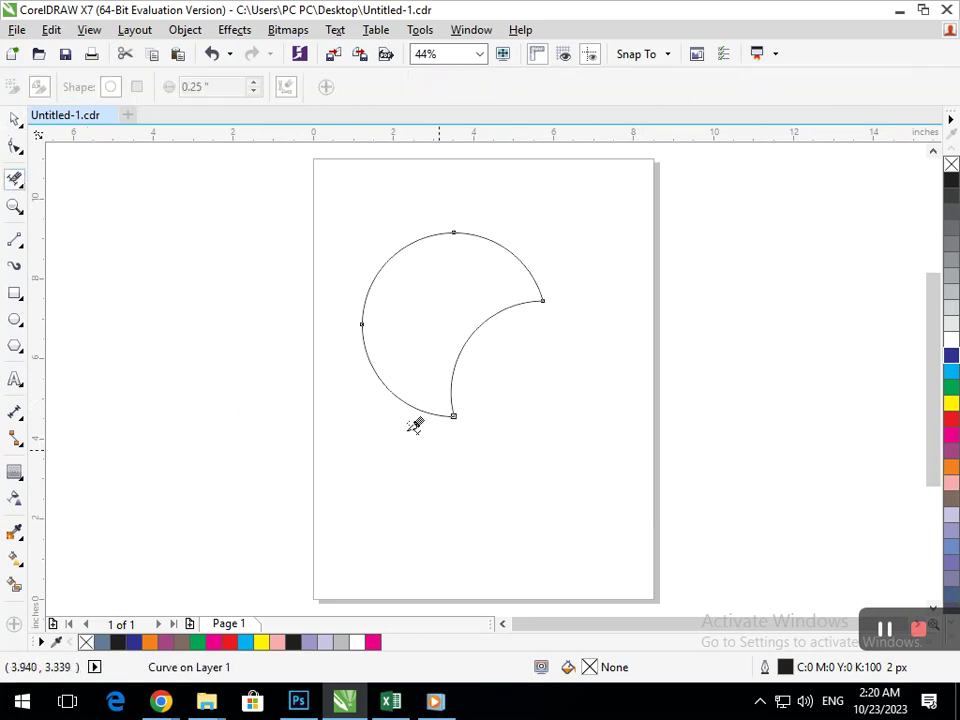
Step: Delete the node at the middle of the crescent's outer left edge
left_click(15, 147)
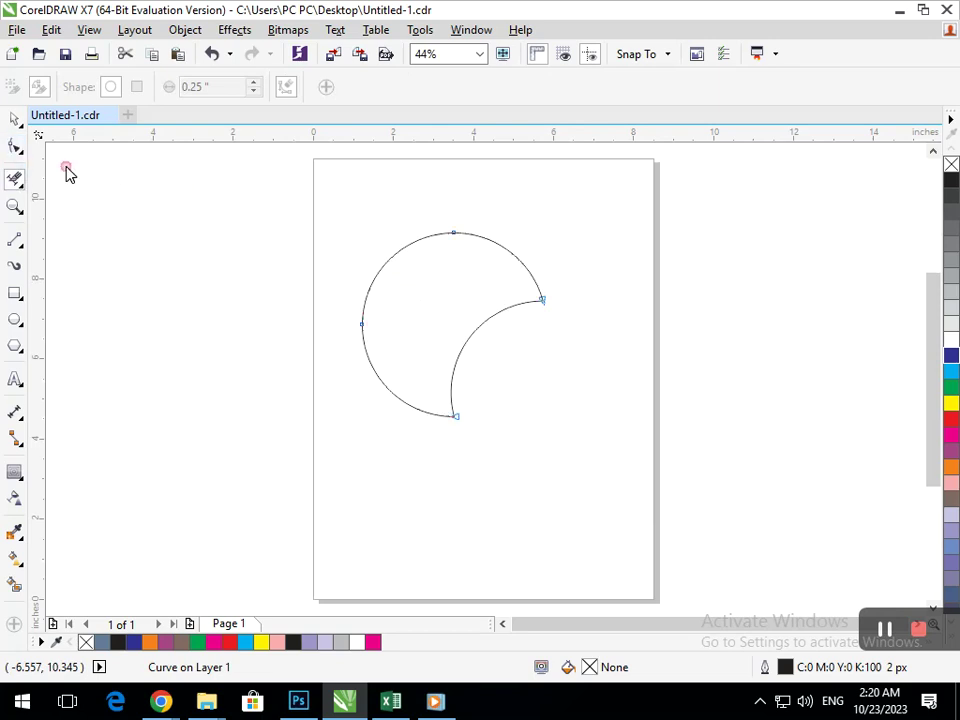
left_click(454, 234)
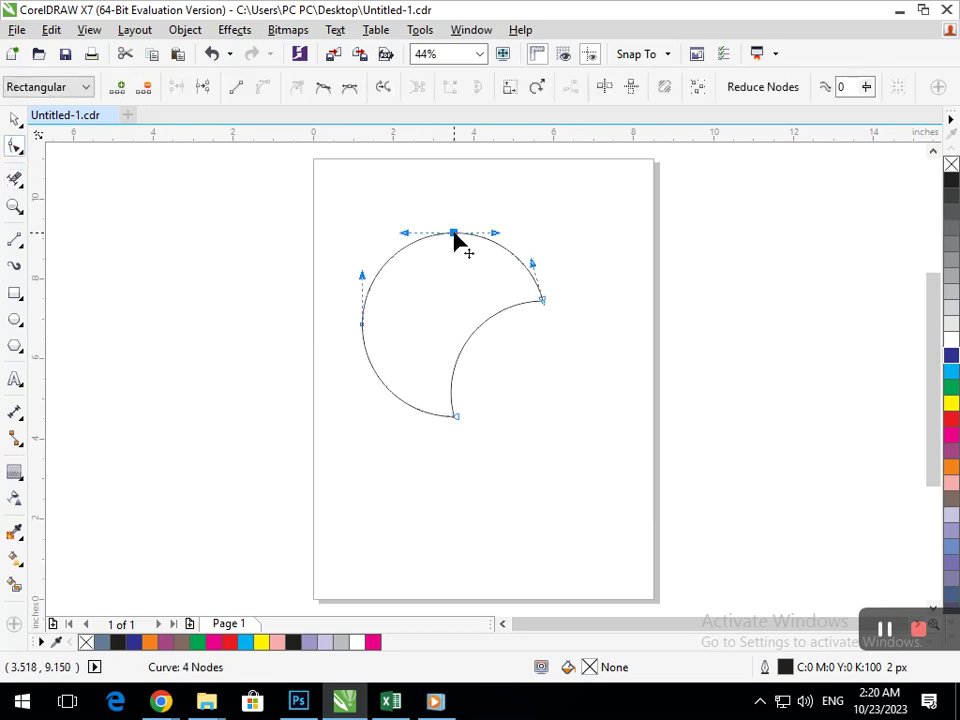
left_click_drag(398, 240, 390, 340)
key("ctrl+z")
key("Delete")
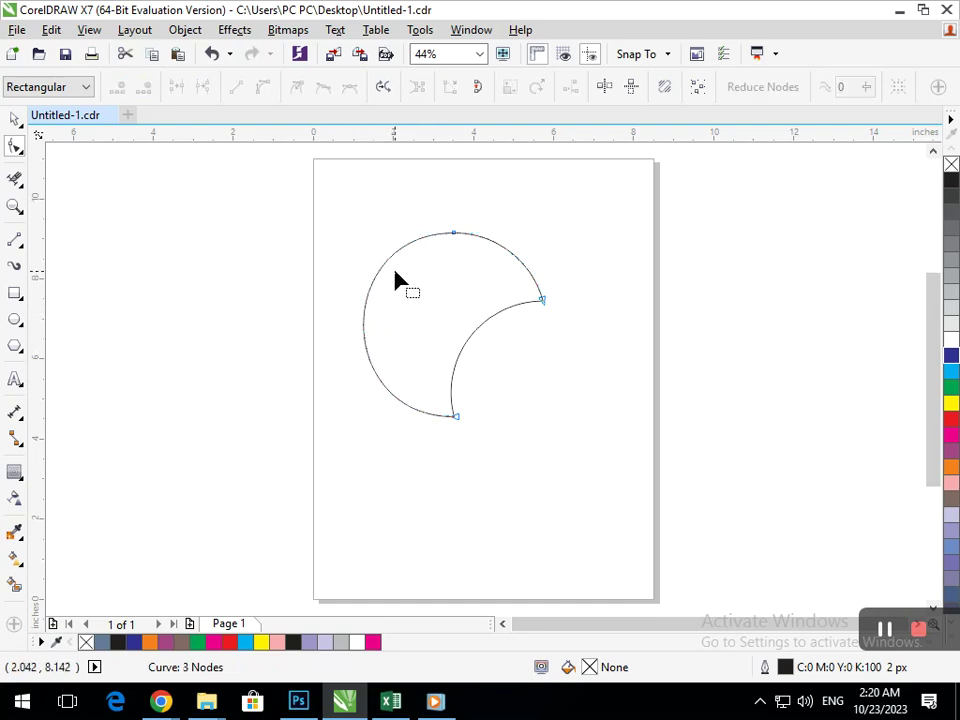
Step: Add two nodes just right of the crescent's top node and flatten the arc from there to the right tip
left_click(447, 246)
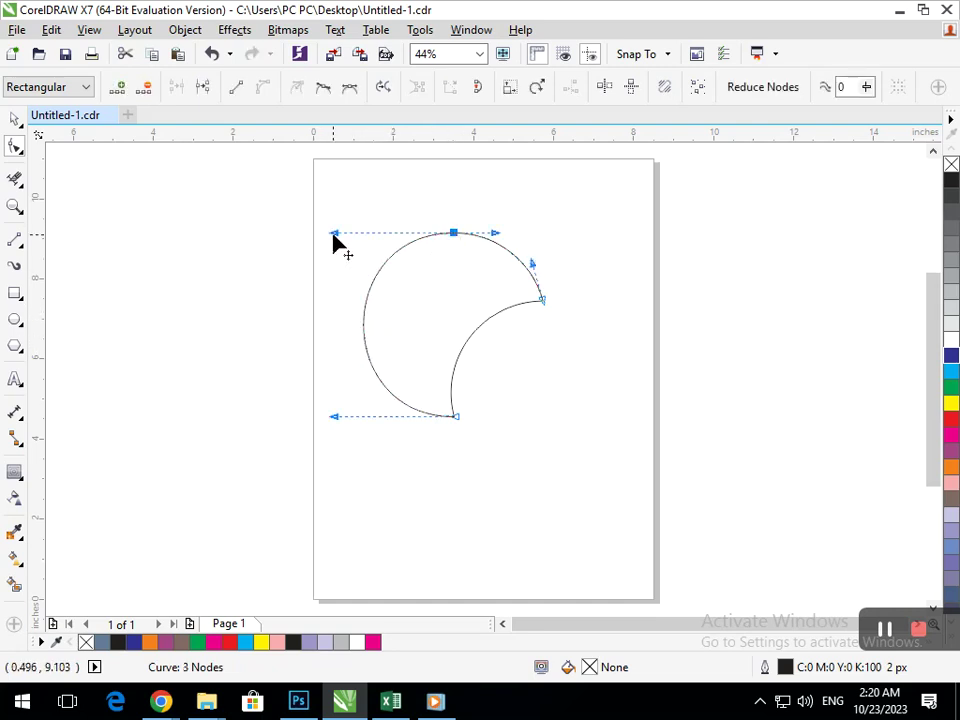
double_click(460, 236)
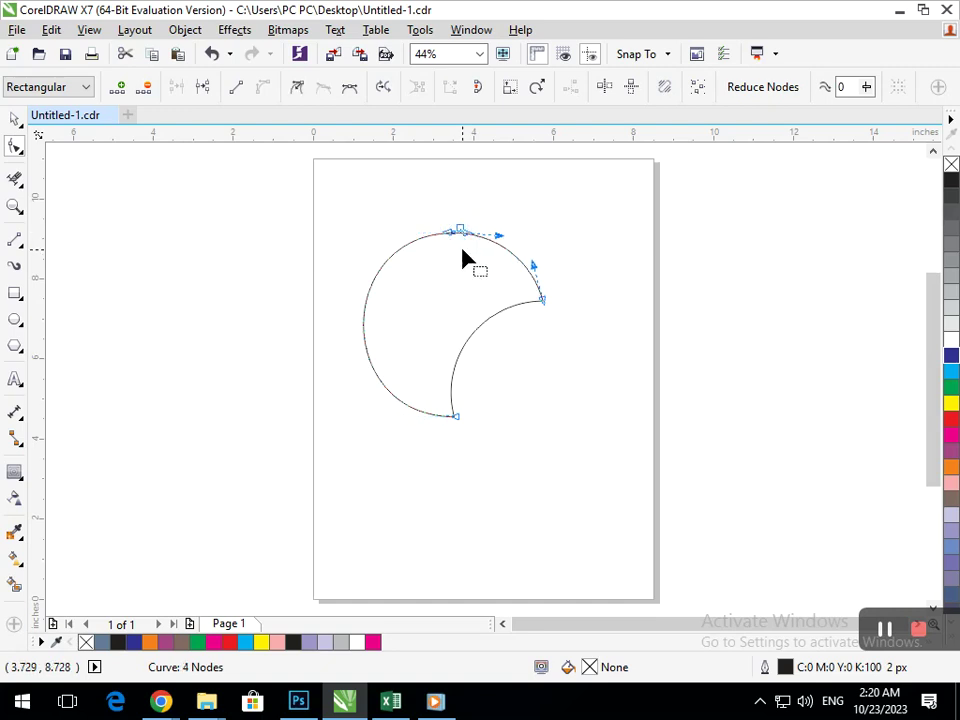
left_click_drag(527, 259, 527, 259)
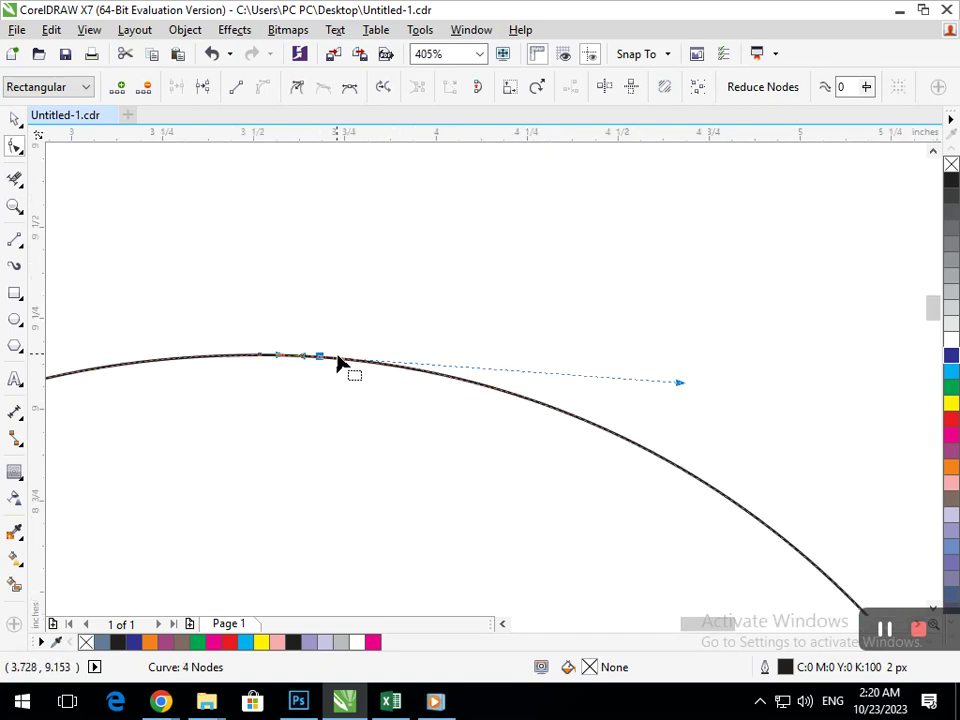
double_click(358, 362)
key("F3")
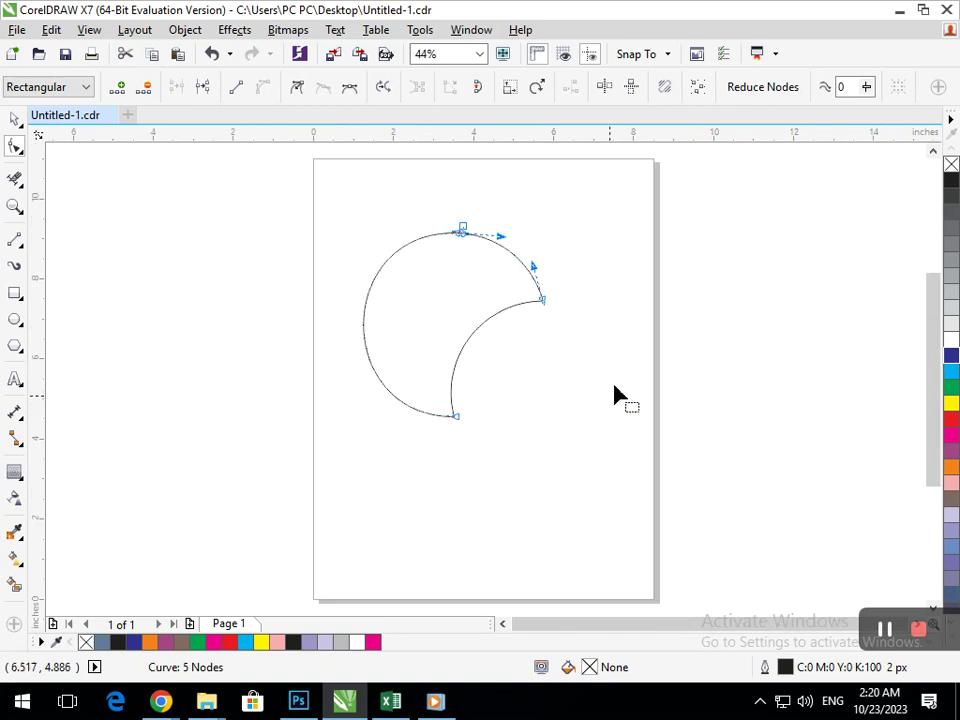
mouse_move(534, 268)
left_mouse_down()
mouse_move(472, 247)
mouse_move(489, 285)
mouse_move(439, 279)
mouse_move(521, 281)
left_mouse_up()
left_click(542, 407)
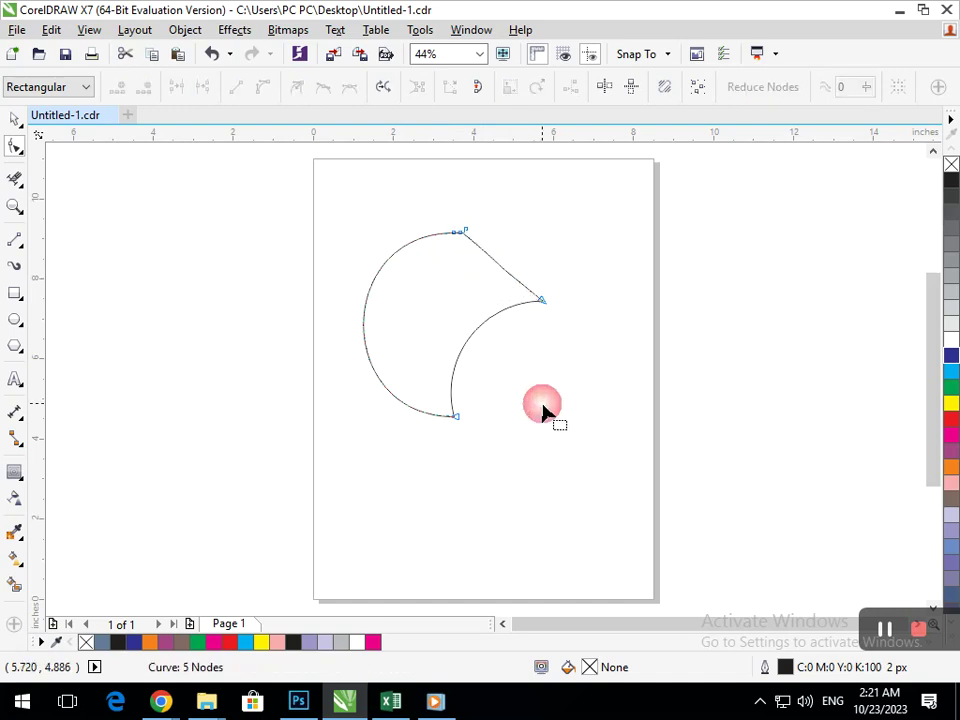
Step: Try to bend the flattened upper-right edge into a wave by adding a node near its upper end and adjusting its handle
key("F2")
left_click_drag(433, 204, 581, 306)
left_click(348, 341)
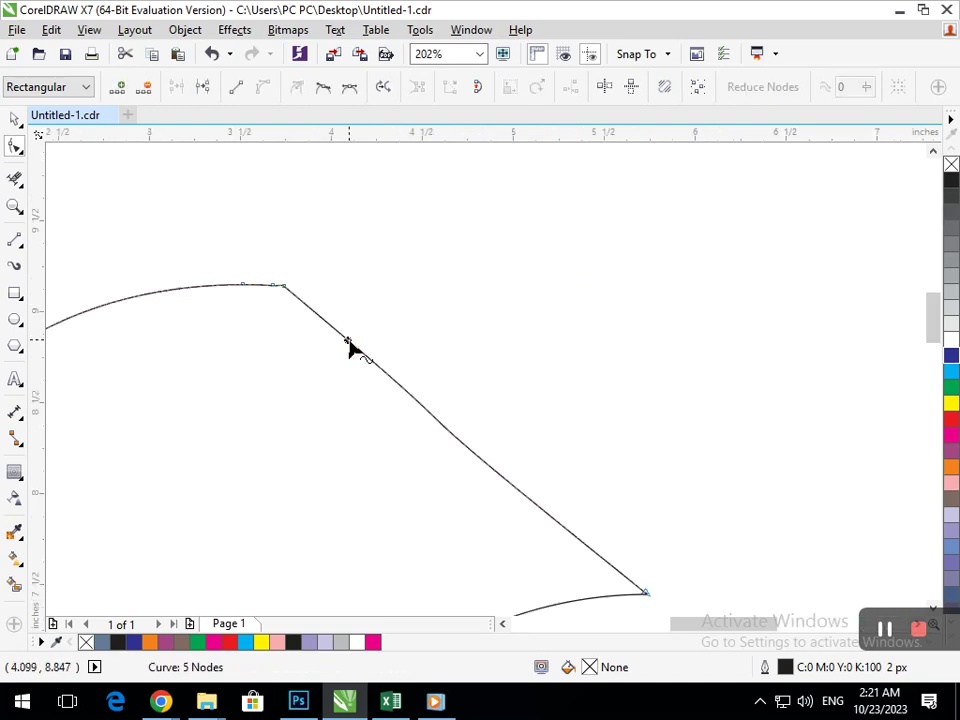
double_click(348, 342)
left_click_drag(330, 327, 333, 293)
left_click_drag(326, 298, 392, 381)
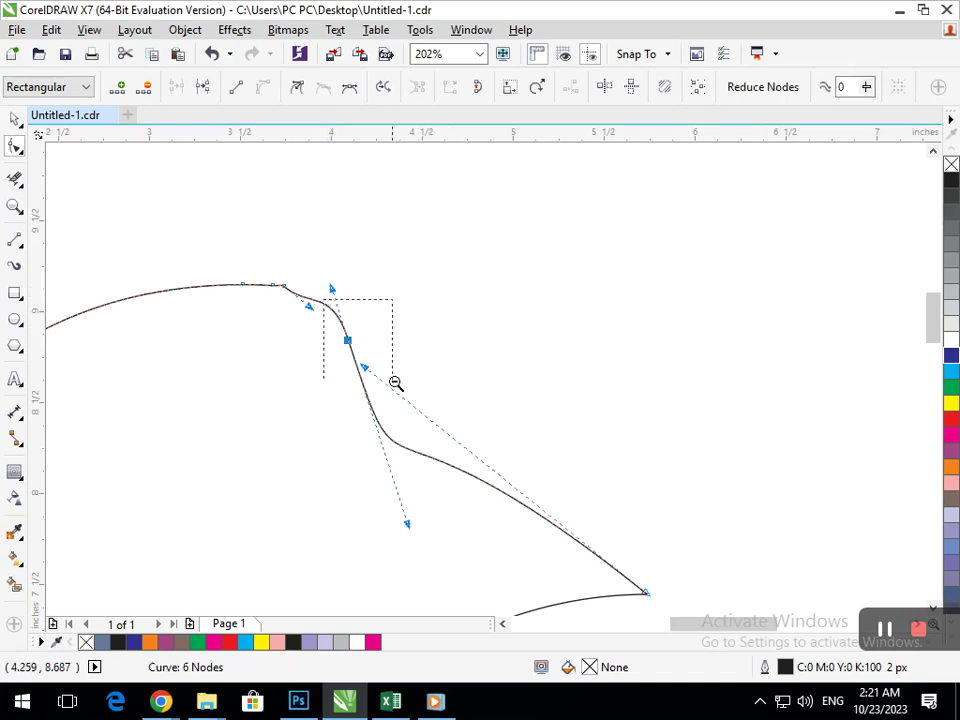
key("shift+F4")
left_click(528, 330)
scroll(480, 290, "up", 4)
left_click(415, 300)
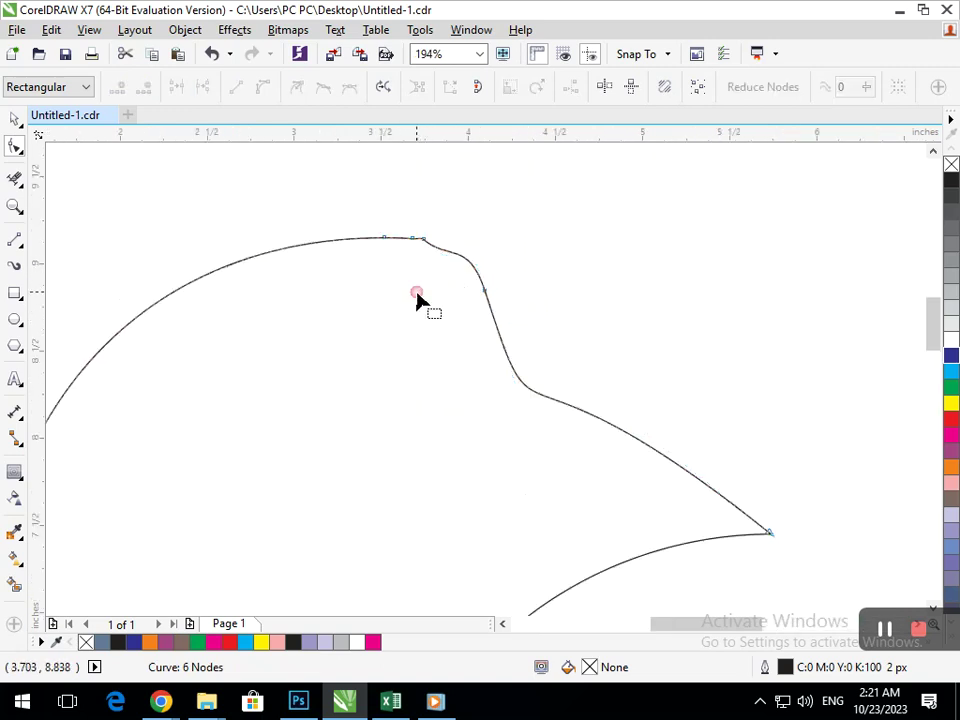
Step: Pull the top corner node's handle downward and delete the extra node on the upper-right edge
left_click(424, 245)
left_click_drag(447, 261, 427, 289)
left_click(484, 290)
key("Delete")
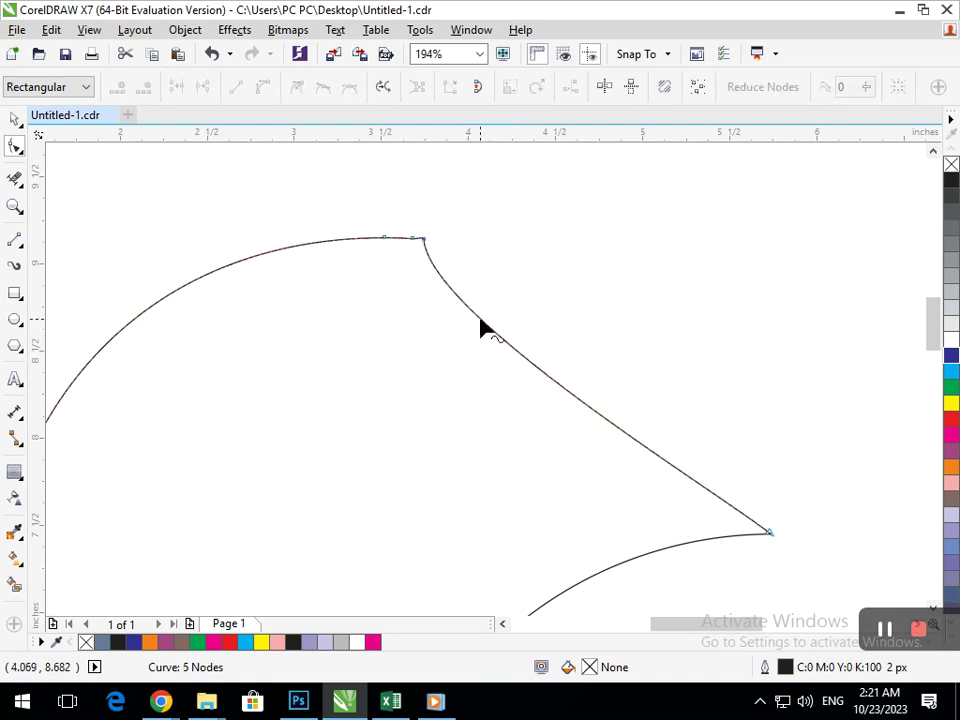
Step: Add a node on the upper-right edge and adjust its position and handles to form a small curved notch below the top corner
double_click(480, 320)
mouse_move(484, 318)
left_mouse_down()
mouse_move(493, 307)
mouse_move(470, 330)
left_mouse_up()
left_click_drag(551, 412, 583, 375)
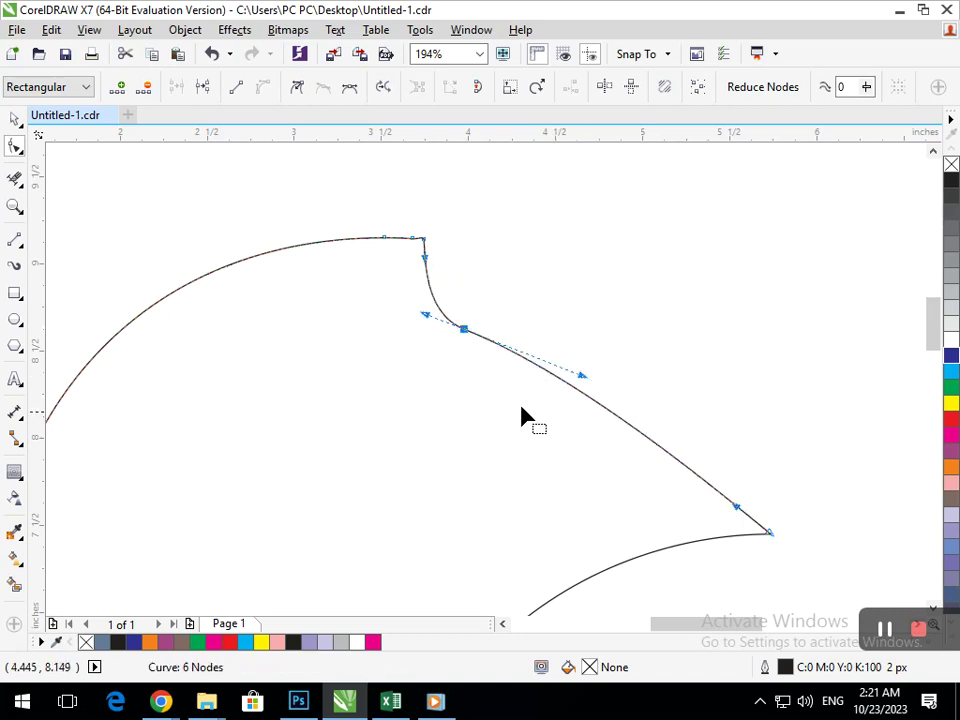
left_click_drag(460, 339, 453, 359)
left_click(554, 516)
key("shift+F4")
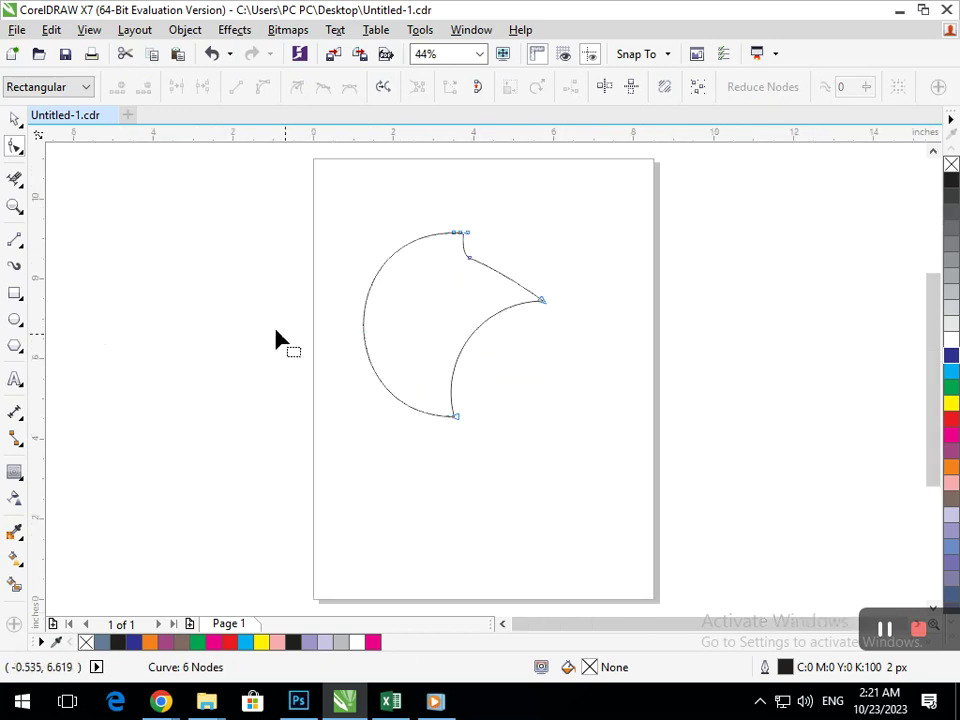
Step: Try to rotate a copy of both selected crescent curves clockwise to an angle of about 320°
left_click(15, 119)
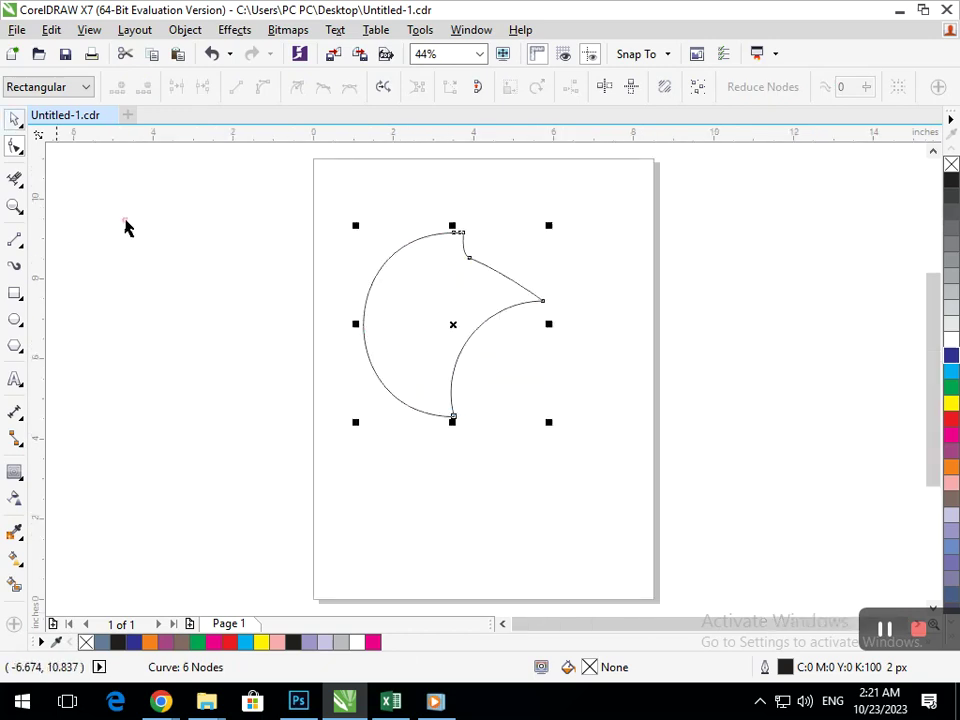
key("space")
left_click(444, 347)
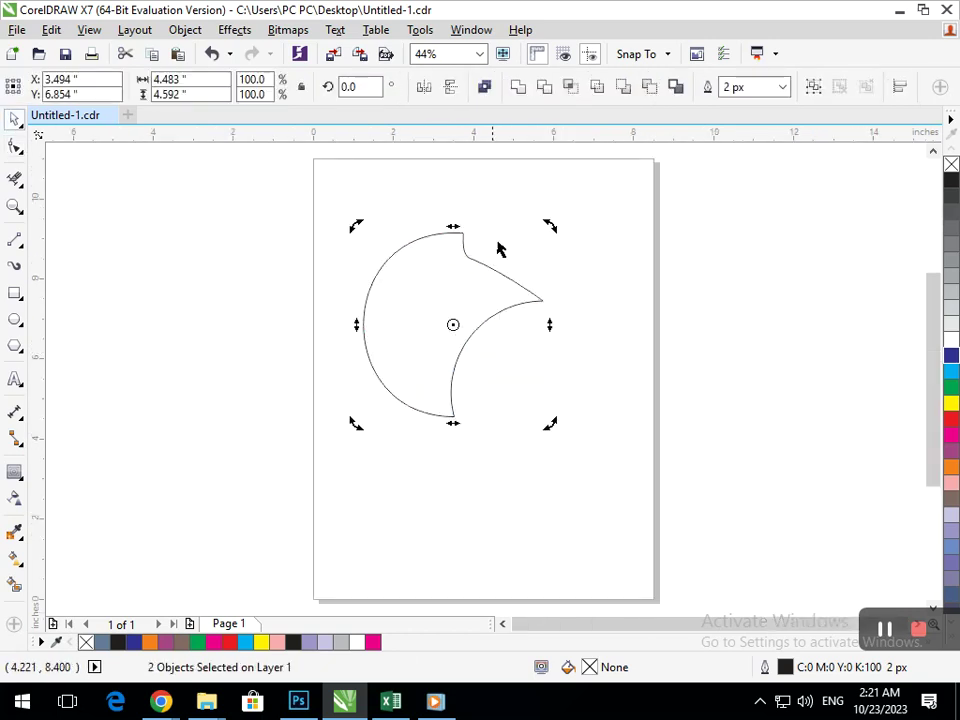
left_click_drag(452, 324, 452, 418)
left_click_drag(548, 226, 599, 357)
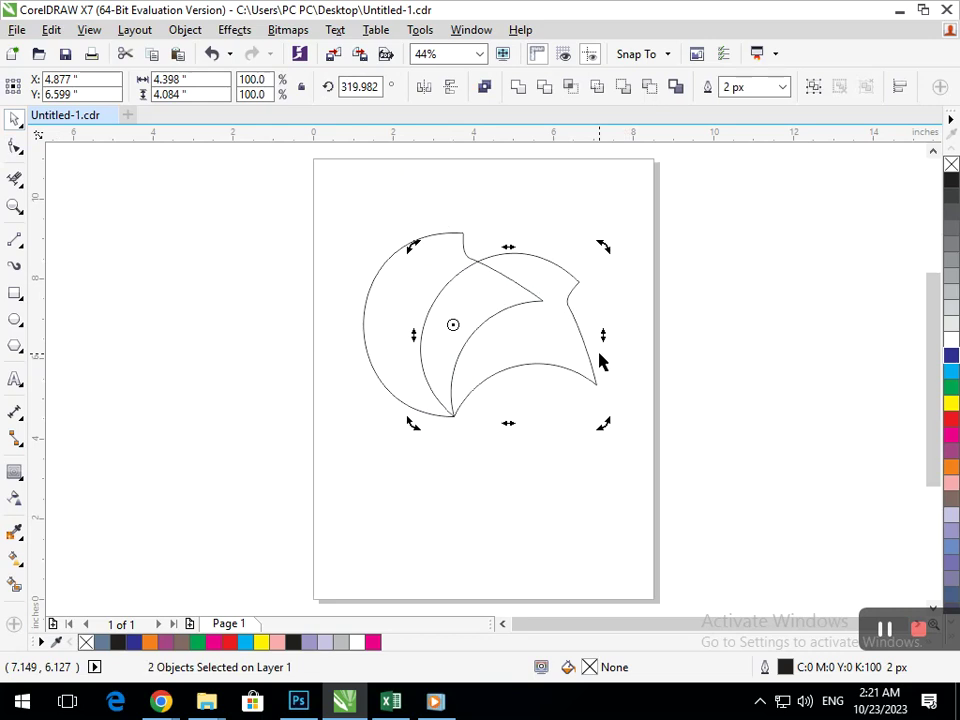
left_click(531, 474)
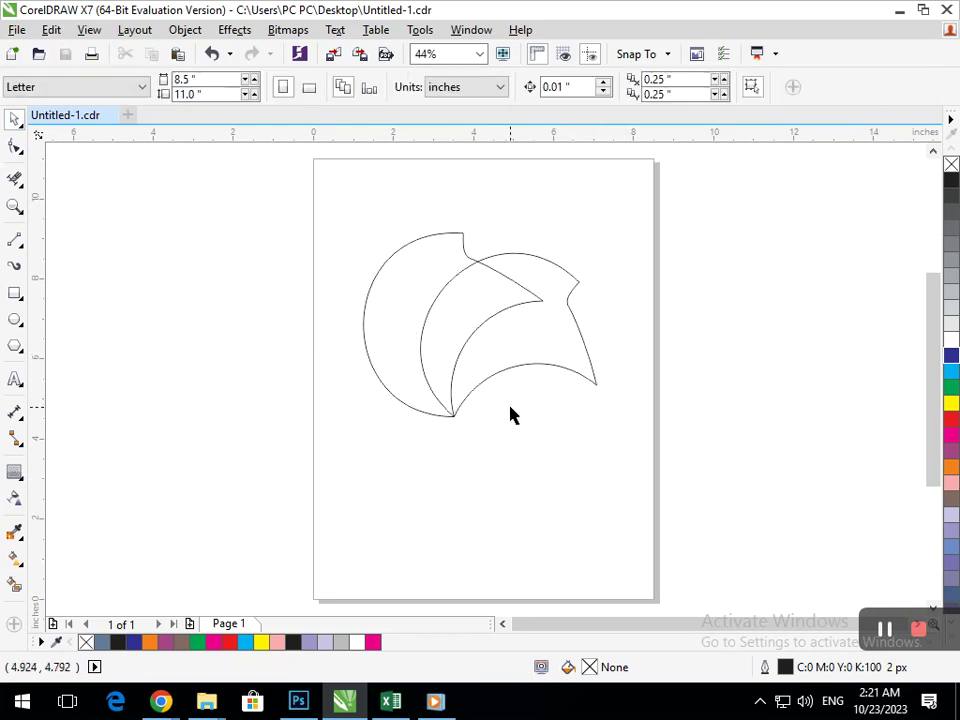
Step: Undo the rotated copy and try rotating a copy of the outer curve alone about the lower tip to about 322.9°
key("ctrl+z")
left_click(525, 267)
left_click_drag(553, 221, 606, 322)
key("Escape")
left_click(478, 332)
left_click(456, 309)
left_click(460, 338)
left_click_drag(453, 325, 453, 417)
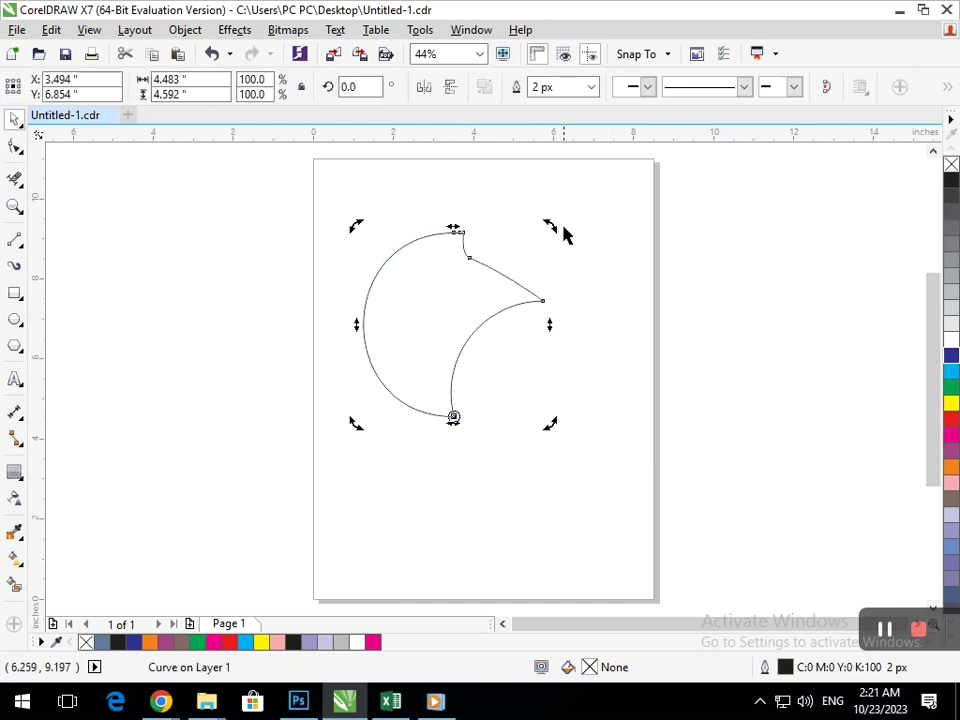
left_click_drag(553, 227, 591, 357)
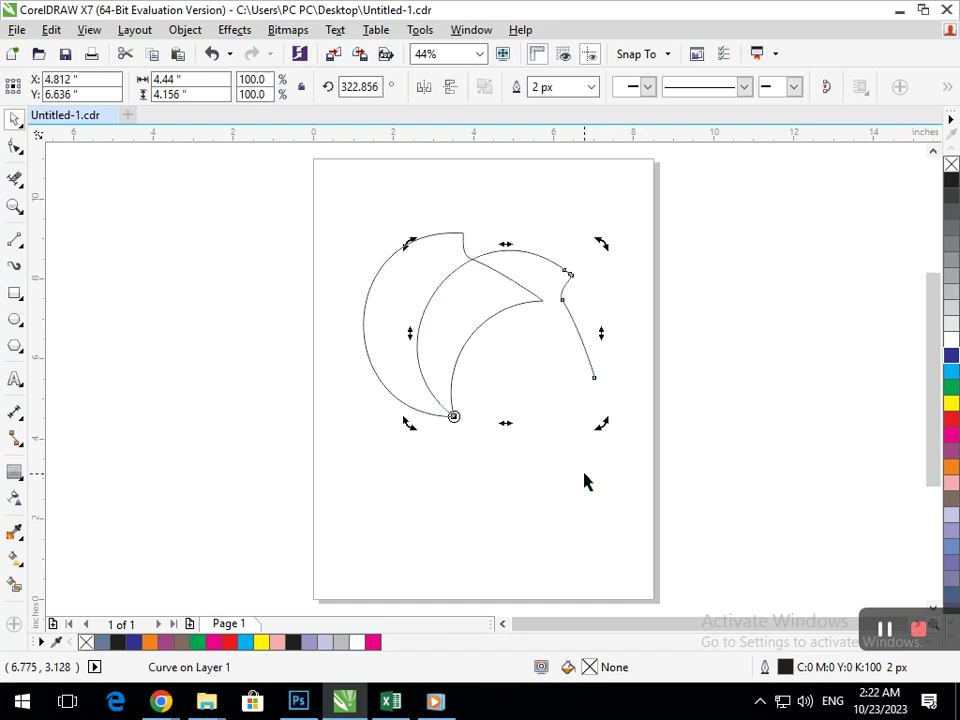
Step: Undo the rotated copy of the outer curve and the preceding rotation-centre changes
key("ctrl+z")
key("ctrl+z")
key("ctrl+z")
key("ctrl+z")
key("ctrl+z")
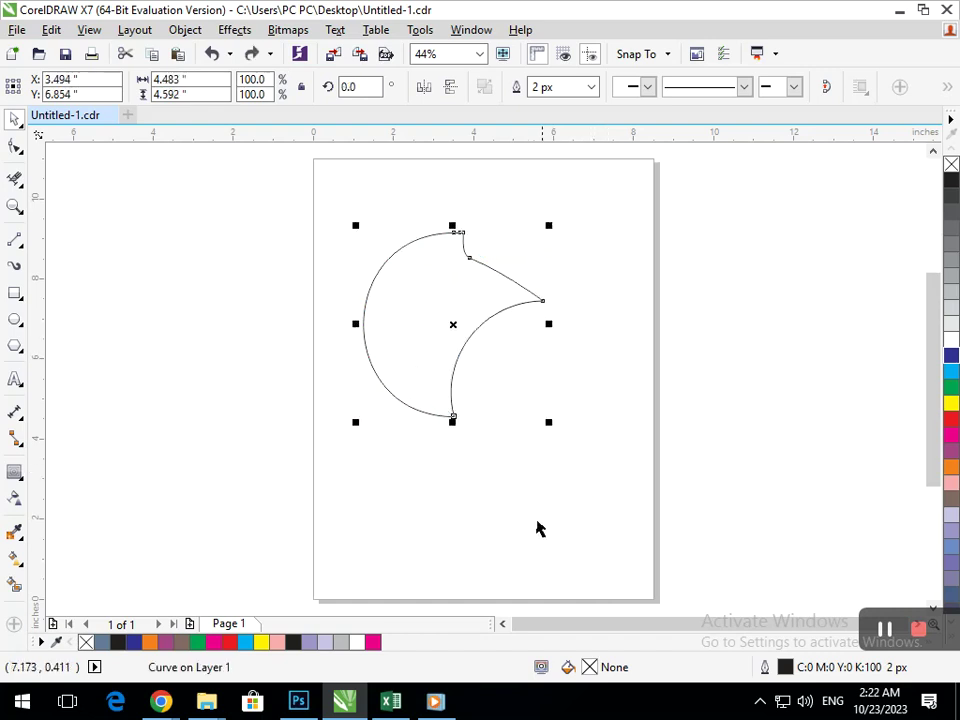
key("ctrl+z")
key("ctrl+z")
Step: Select both curves of the crescent and weld them into a single object, undoing the trial move
left_click(340, 220)
left_click_drag(297, 181, 548, 456)
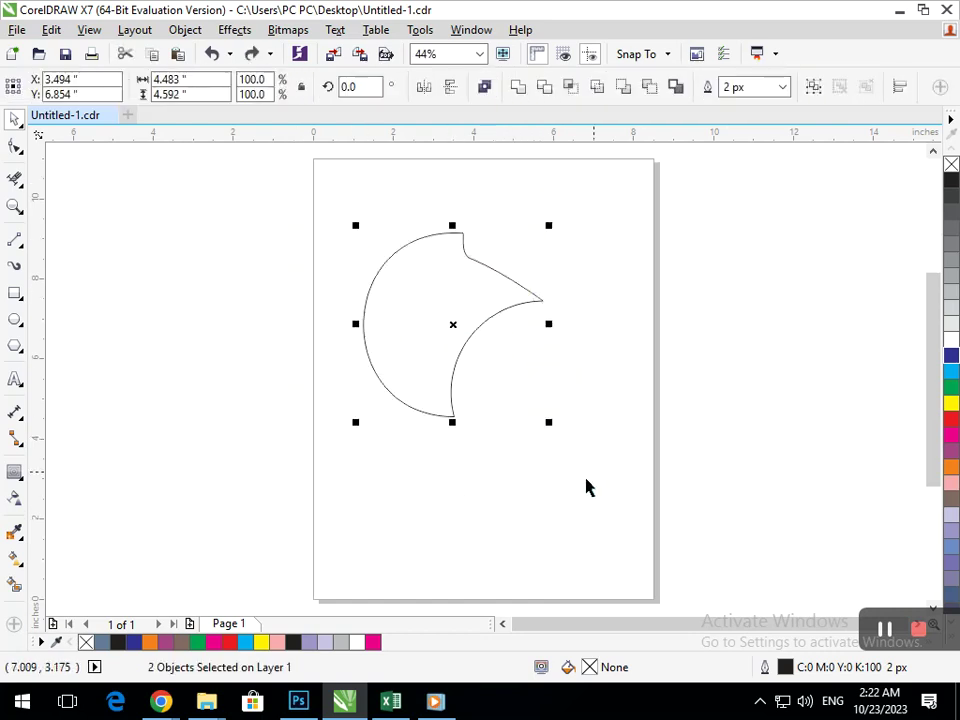
left_click(514, 88)
left_click(461, 318)
left_click_drag(384, 315, 347, 336)
key("ctrl+z")
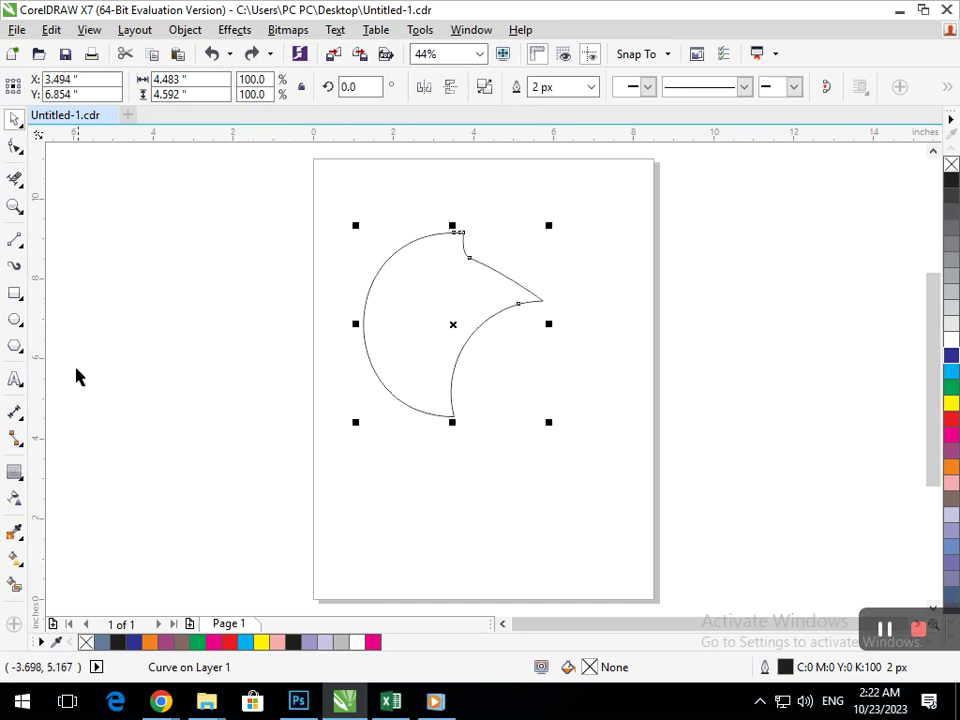
Step: Move the welded shape's rotation centre to its lower tip and rotate a copy clockwise to about 323.4°
left_click(448, 325)
left_click_drag(447, 325, 449, 417)
left_click_drag(547, 224, 603, 350)
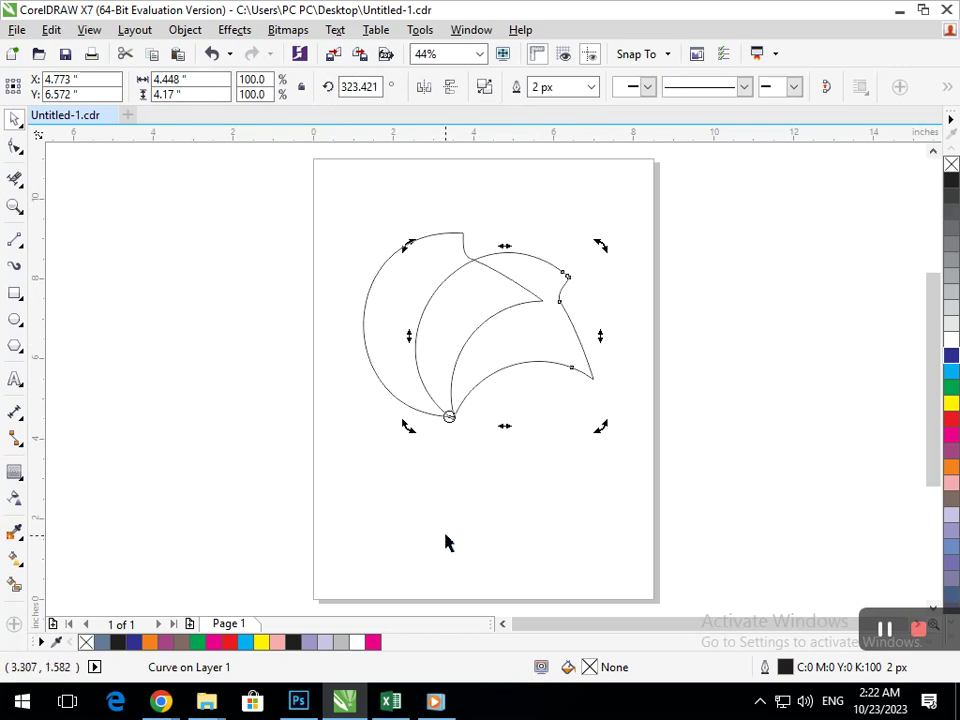
left_click(210, 521)
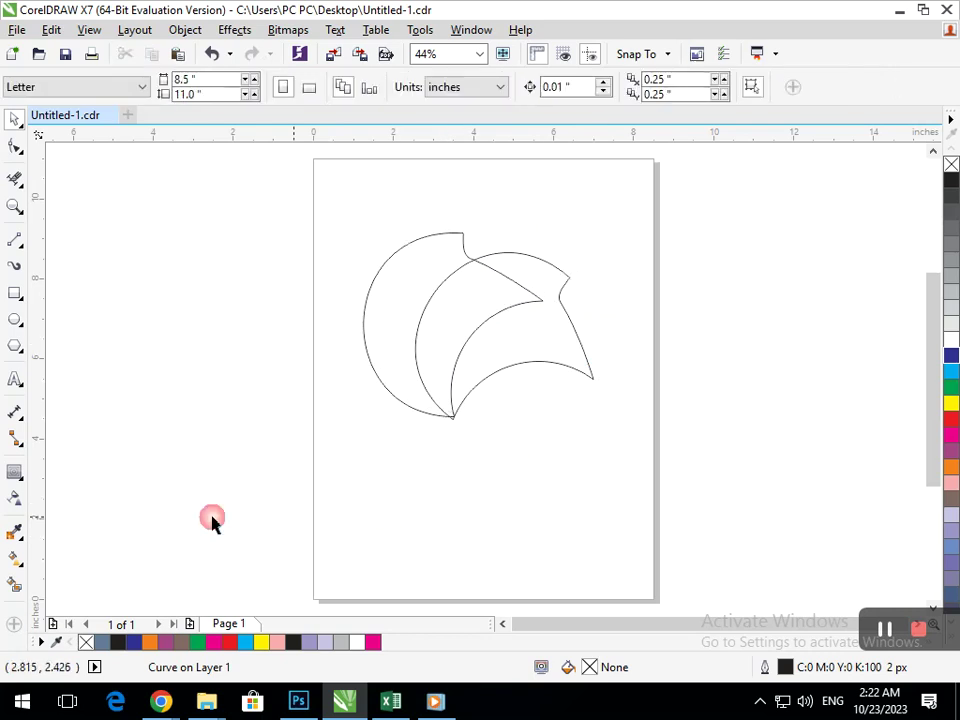
Step: Smart-fill the outer crescent area and the overlap area of the left shape with blue-grey (C:40 M:20 Y:0 K:40)
left_click(15, 587)
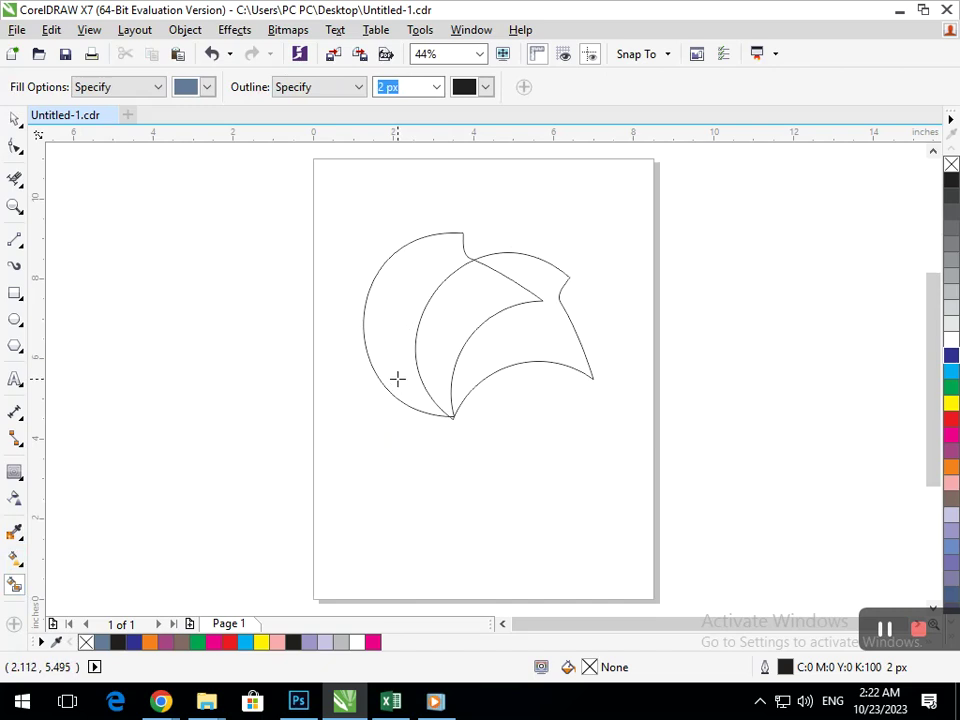
left_click(397, 378)
left_click(433, 369)
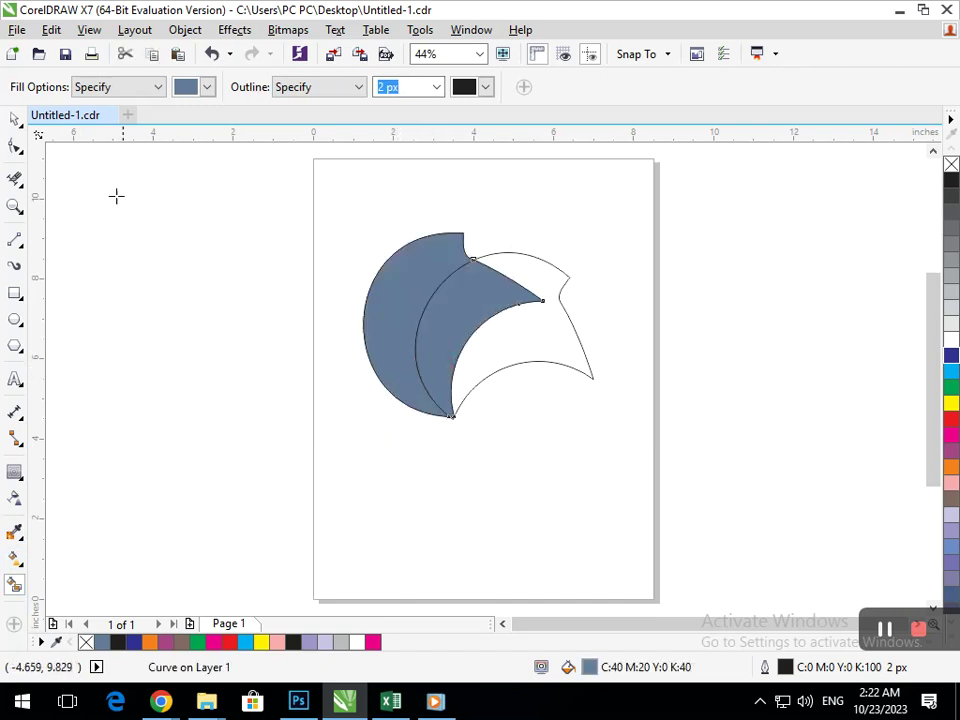
Step: Select the outer crescent and apply a linear fountain fill running from blue-grey near its lower tip to white at its top
left_click(15, 120)
left_click(420, 400)
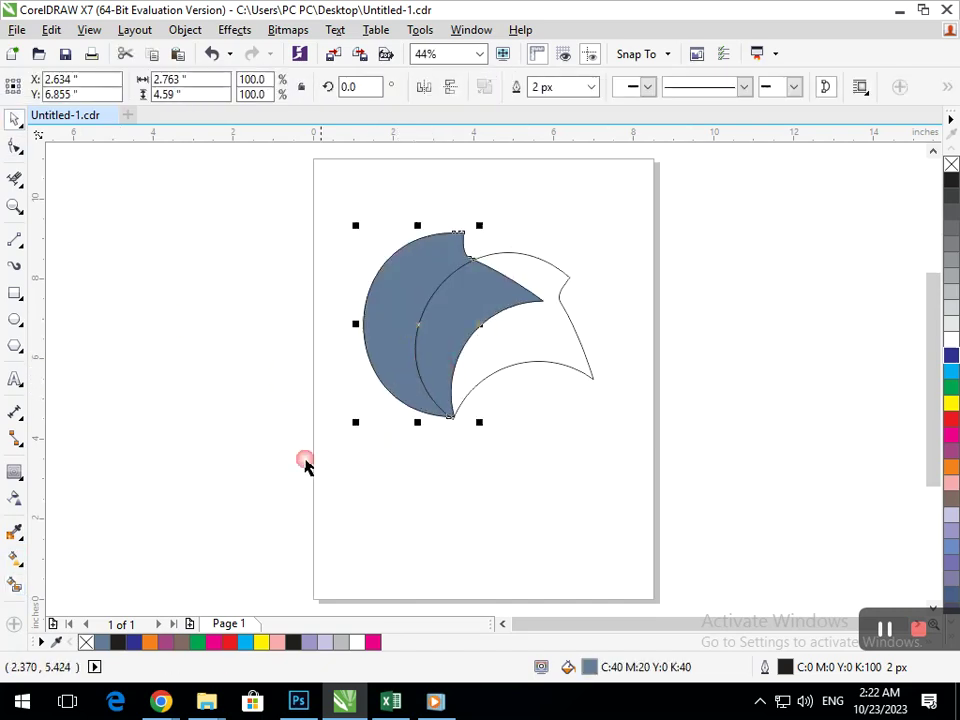
left_click(16, 561)
left_click(92, 557)
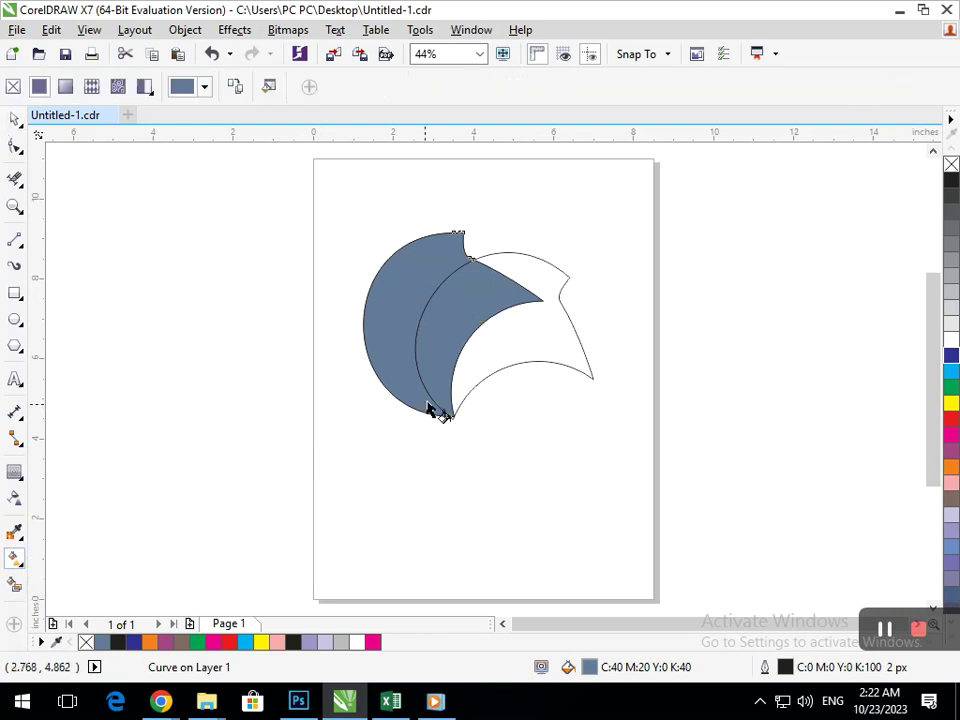
left_click_drag(445, 226, 436, 314)
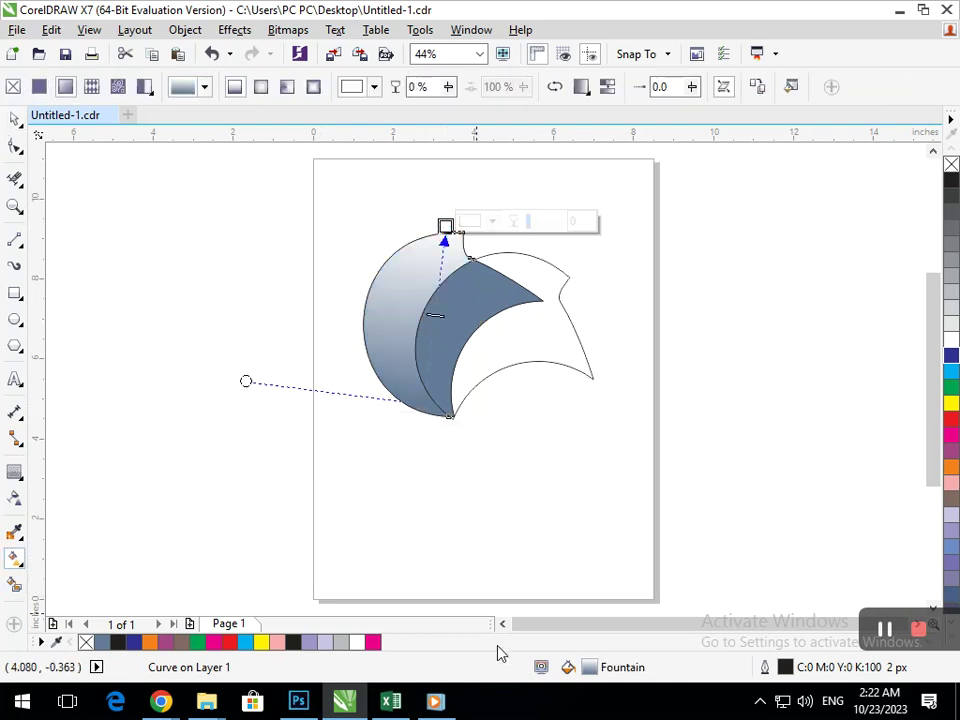
Step: Recolour the outer crescent's gradient orange at its upper end and cyan at its lower end, trying red there first
left_click(951, 466)
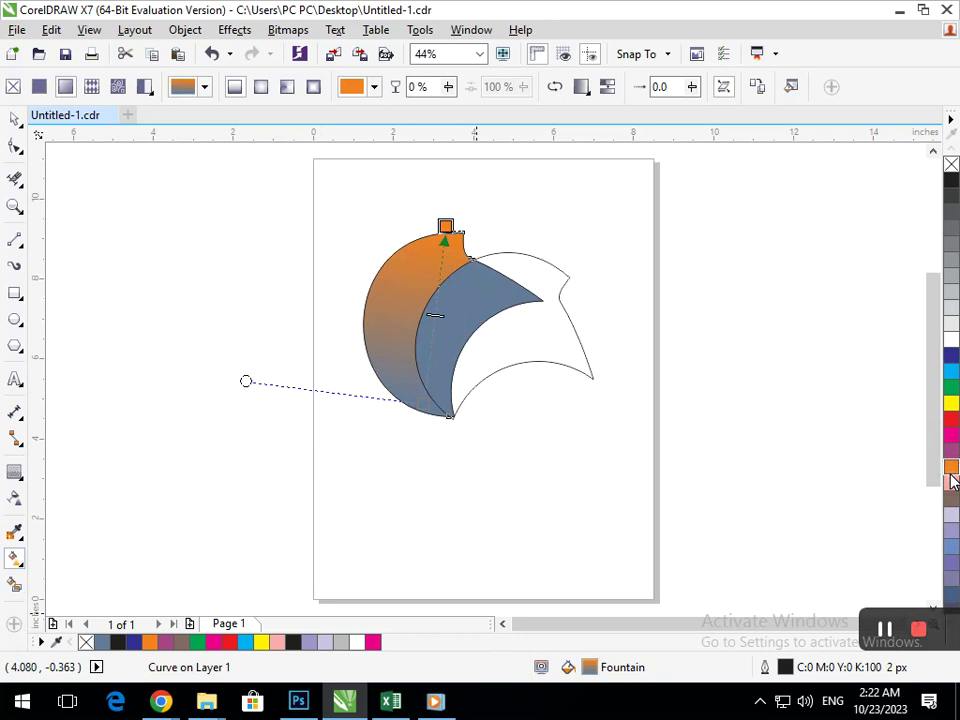
left_click(449, 413)
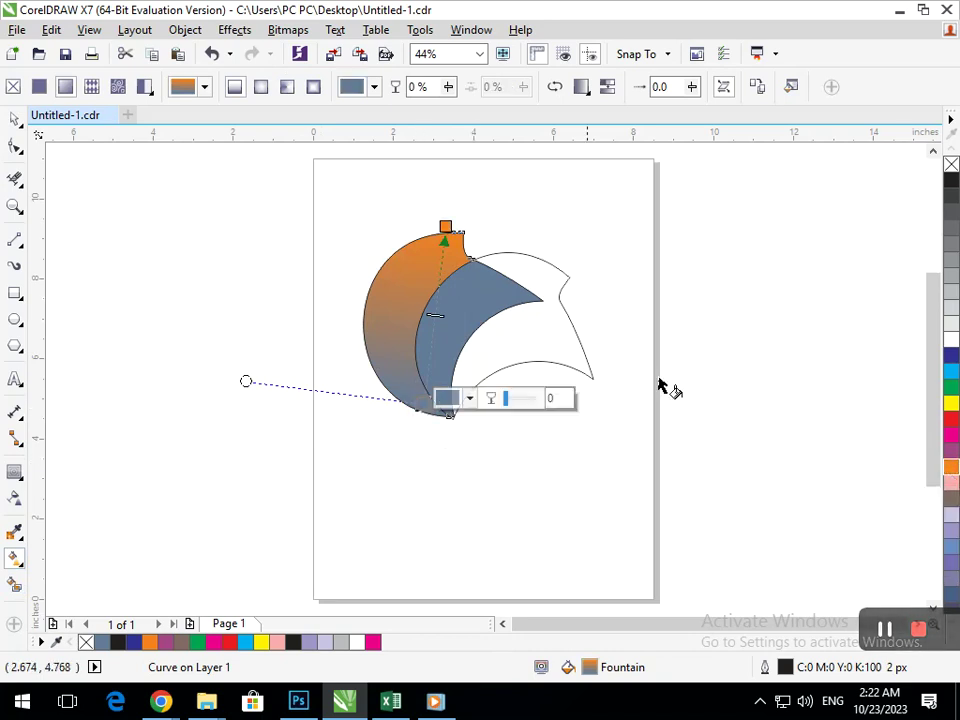
left_click(951, 423)
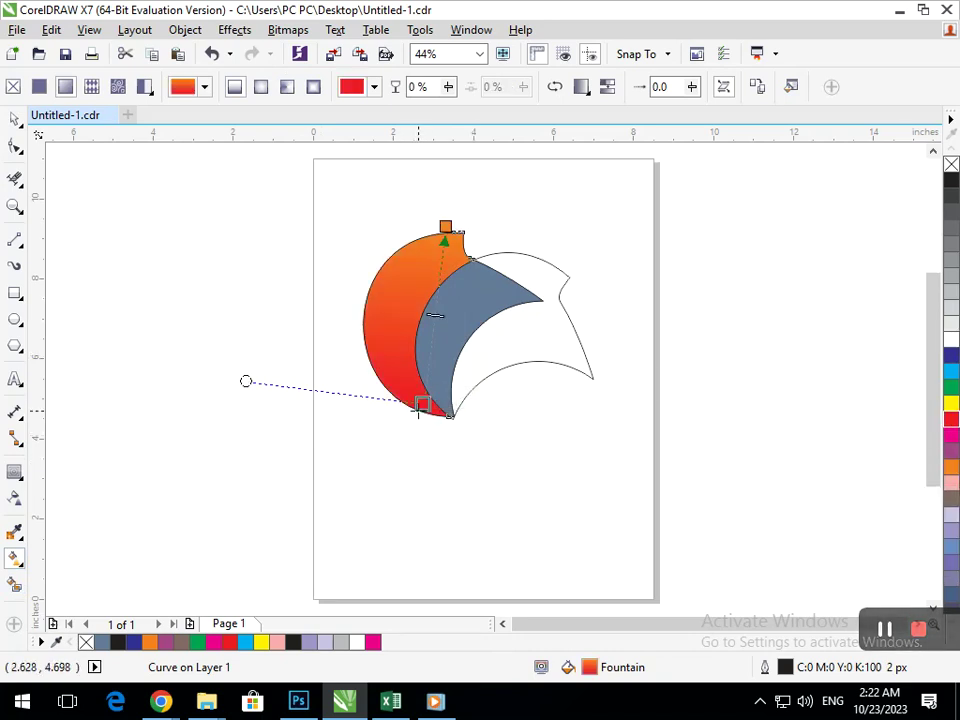
left_click(951, 371)
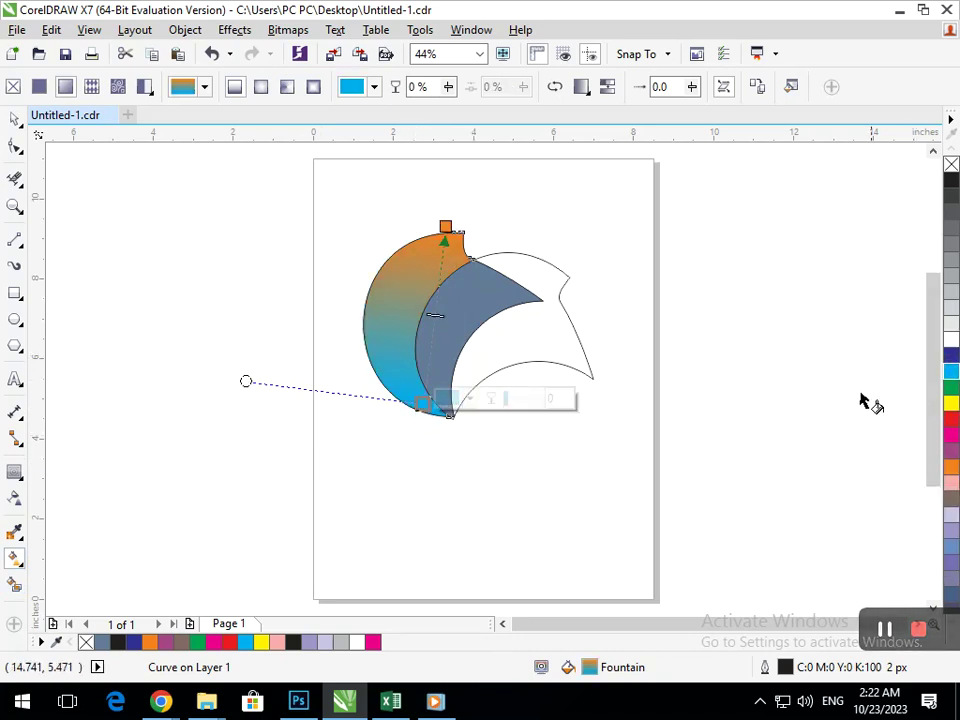
Step: Apply a linear gradient to the overlap piece, from purple at its lower tip to dark blue at its upper end
left_click(463, 330)
left_click_drag(452, 418, 486, 271)
left_click(951, 355)
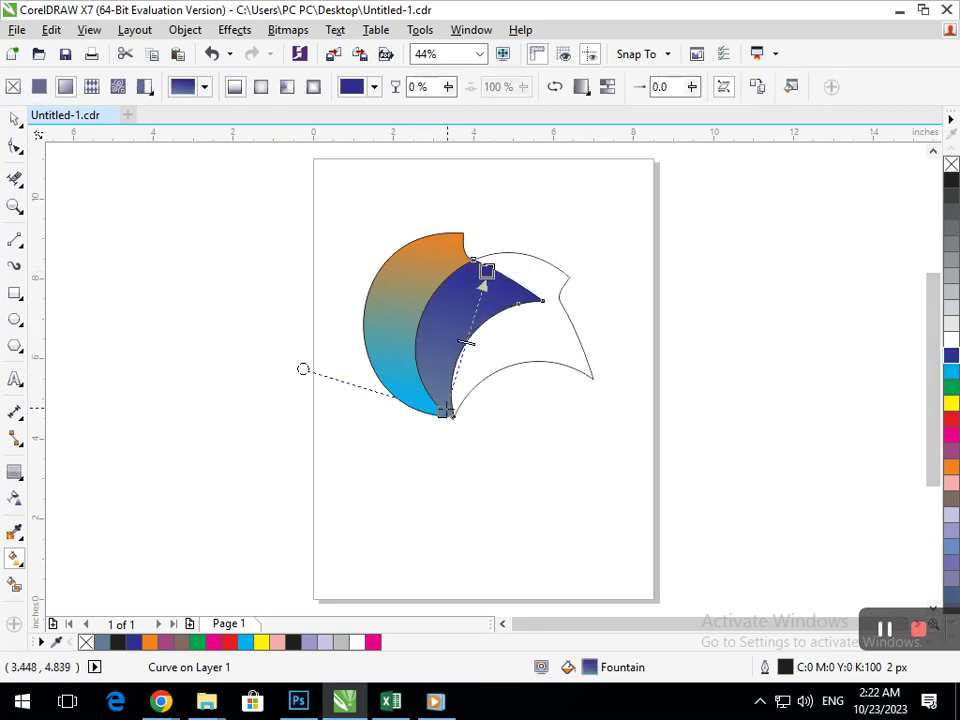
left_click(444, 410)
left_click(951, 450)
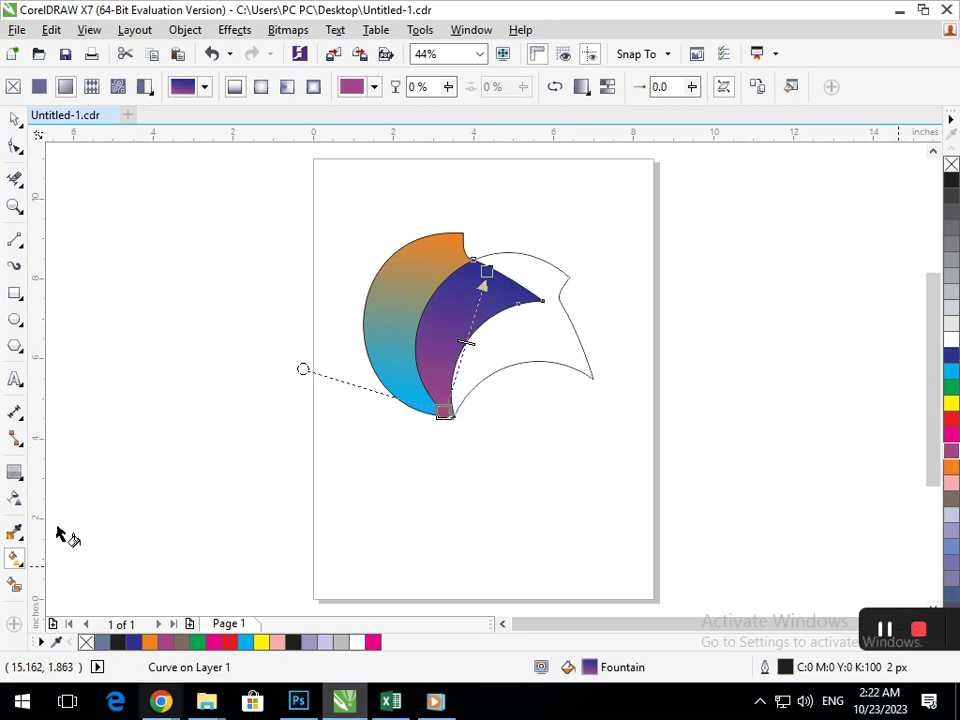
Step: Delete the unfilled rotated copy beside the two gradient pieces
left_click(17, 118)
left_click(191, 242)
left_click_drag(516, 350, 784, 375)
key("Delete")
Step: Scale both gradient pieces down together to about 3.14 × 3.216 inches and move them to the page's upper right corner
left_click(407, 298)
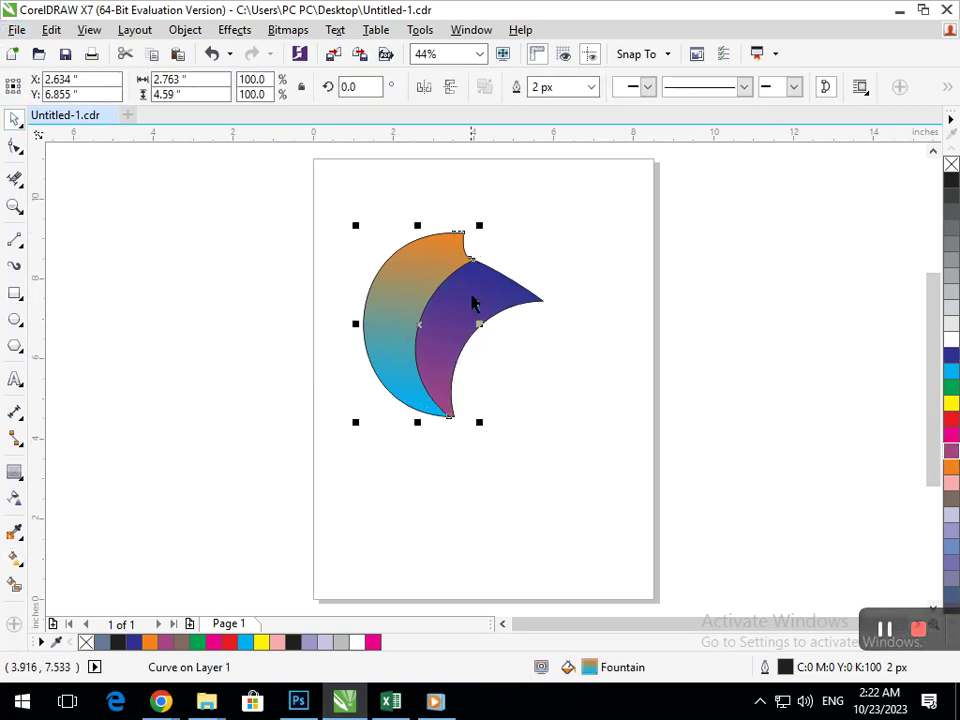
left_click(472, 298, "shift")
left_click_drag(359, 422, 387, 396)
left_click_drag(450, 364, 628, 300)
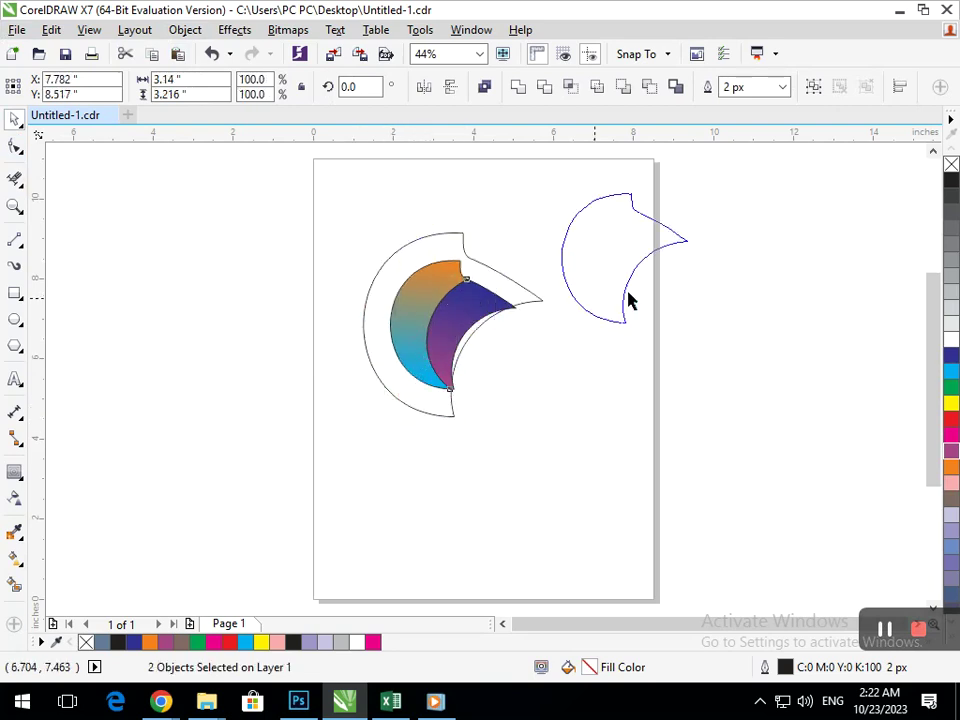
Step: Delete the leftover crescent outline and move the two gradient pieces back to the upper left of the page
left_click(394, 304)
key("Delete")
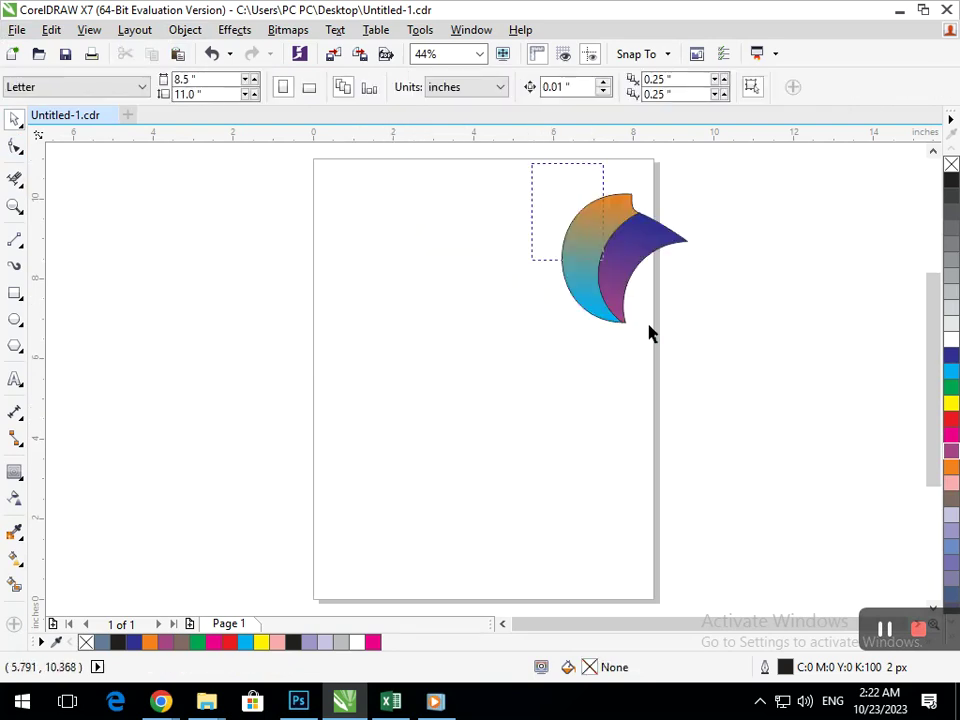
left_click_drag(619, 311, 401, 284)
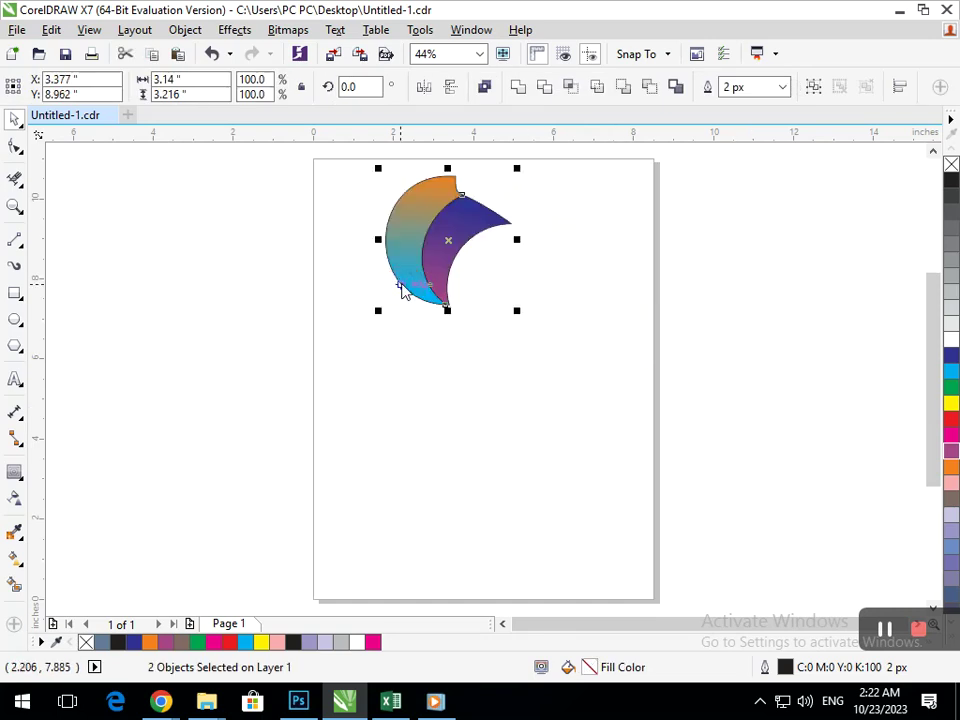
Step: Group the two gradient pieces and rotate a copy clockwise about the lower tip, repeating it three times to make a five-blade pinwheel
key("ctrl+g")
left_click(438, 252)
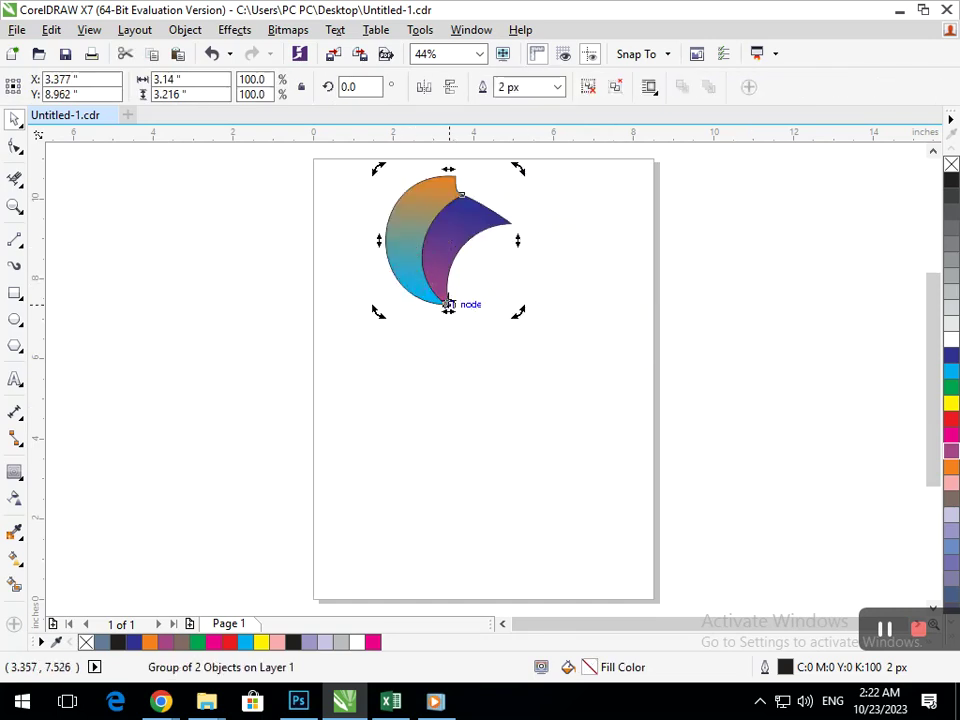
left_click_drag(516, 172, 565, 332)
key("ctrl+r")
key("ctrl+r")
key("ctrl+r")
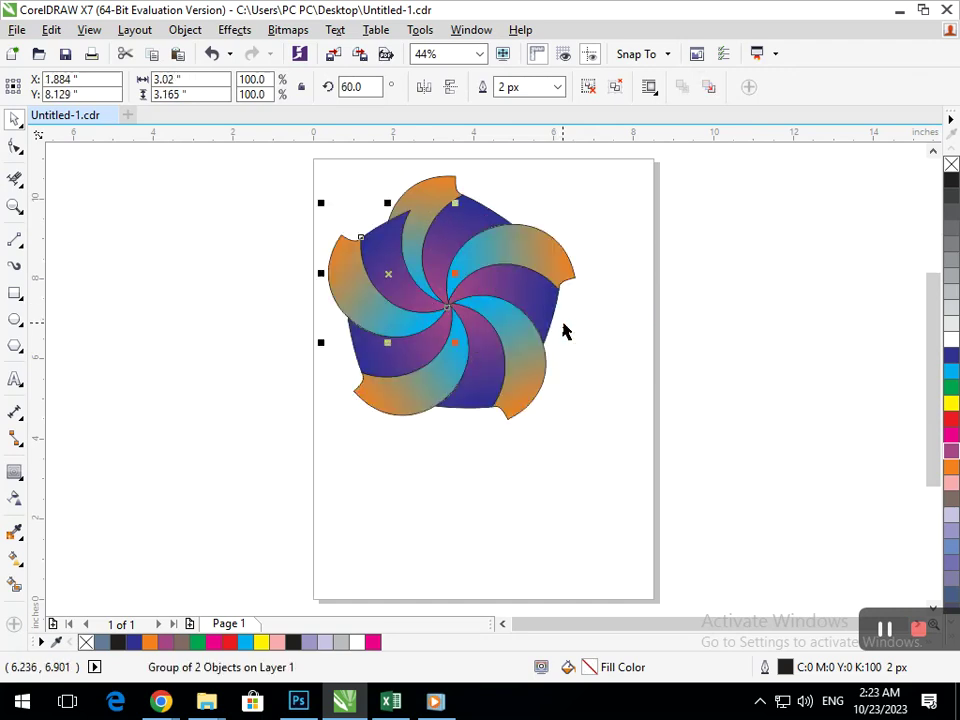
Step: Send the last rotated blade behind the others, cancelling the page insertion and undoing its trial move
key("Page_Down")
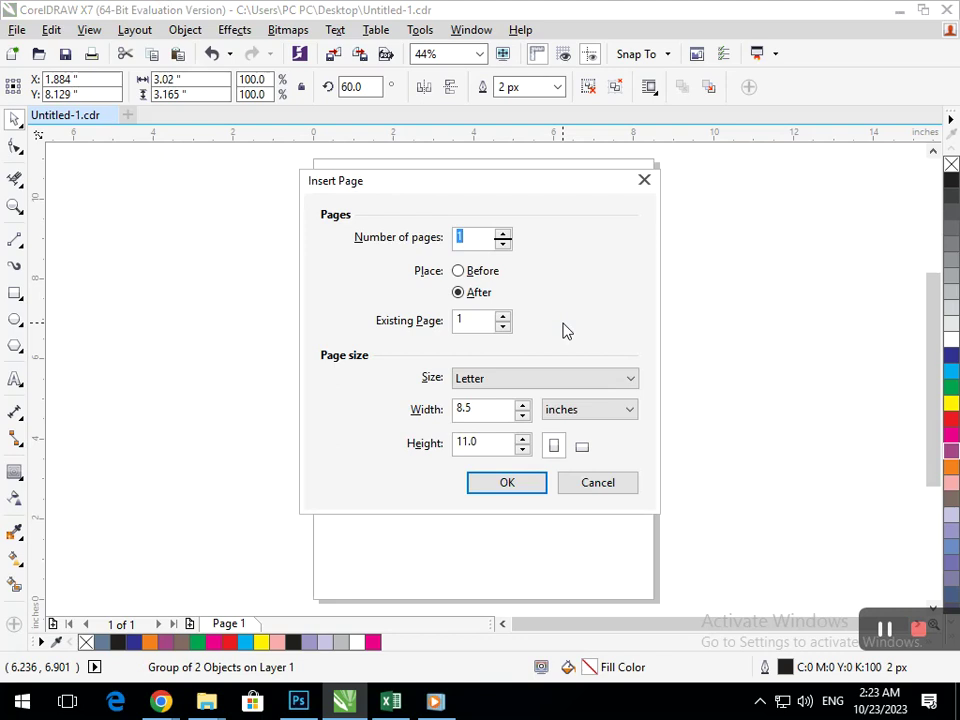
left_click(598, 486)
left_click(598, 561)
left_click(392, 268)
left_click_drag(392, 268, 285, 261)
key("ctrl+z")
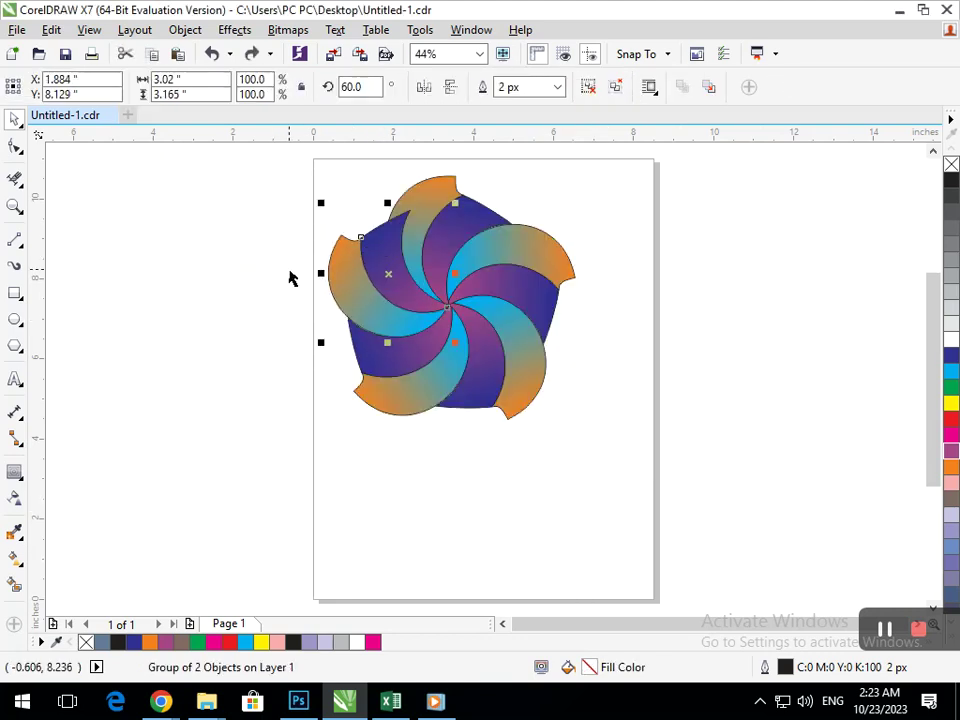
key("shift+Page_Down")
left_click(570, 476)
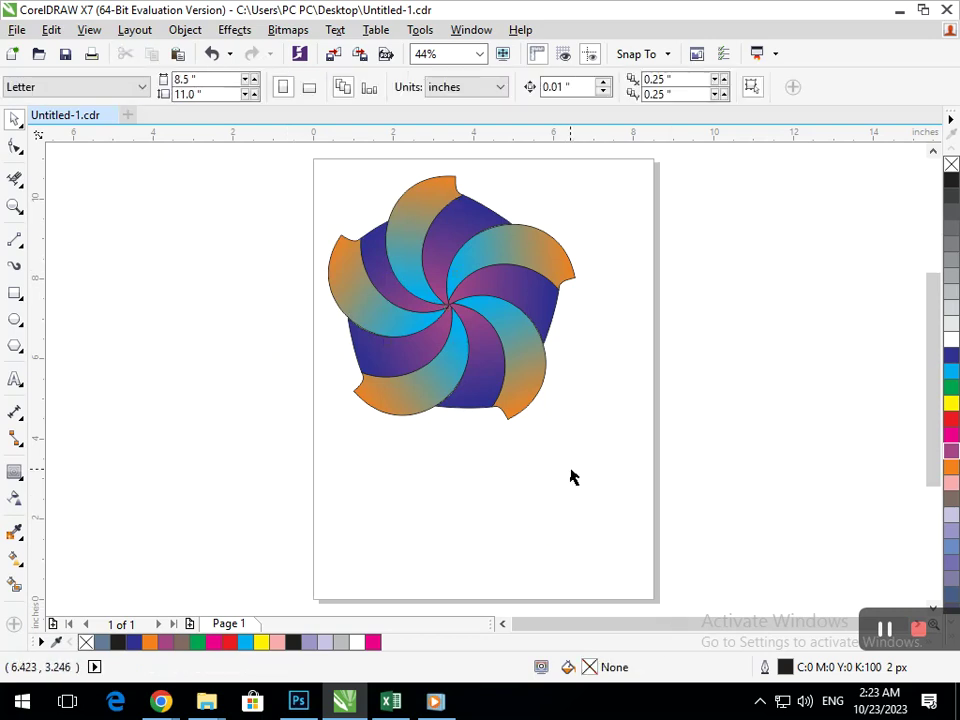
Step: Move the whole five-blade pinwheel down and right on the page
scroll(516, 339, "down", 1)
scroll(613, 459, "up", 2)
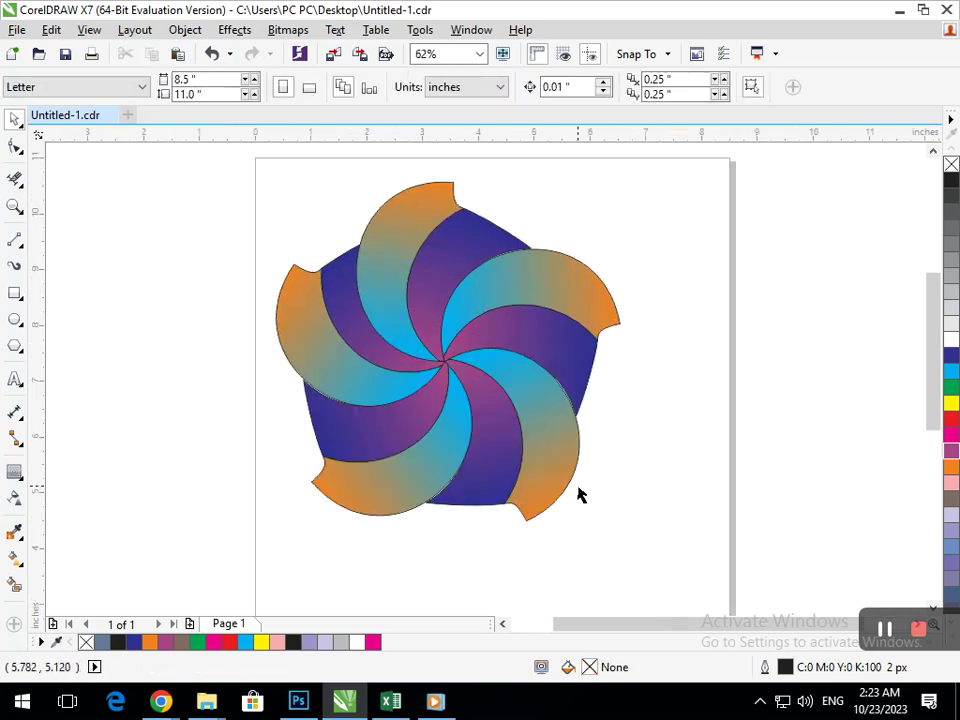
scroll(317, 261, "down", 2)
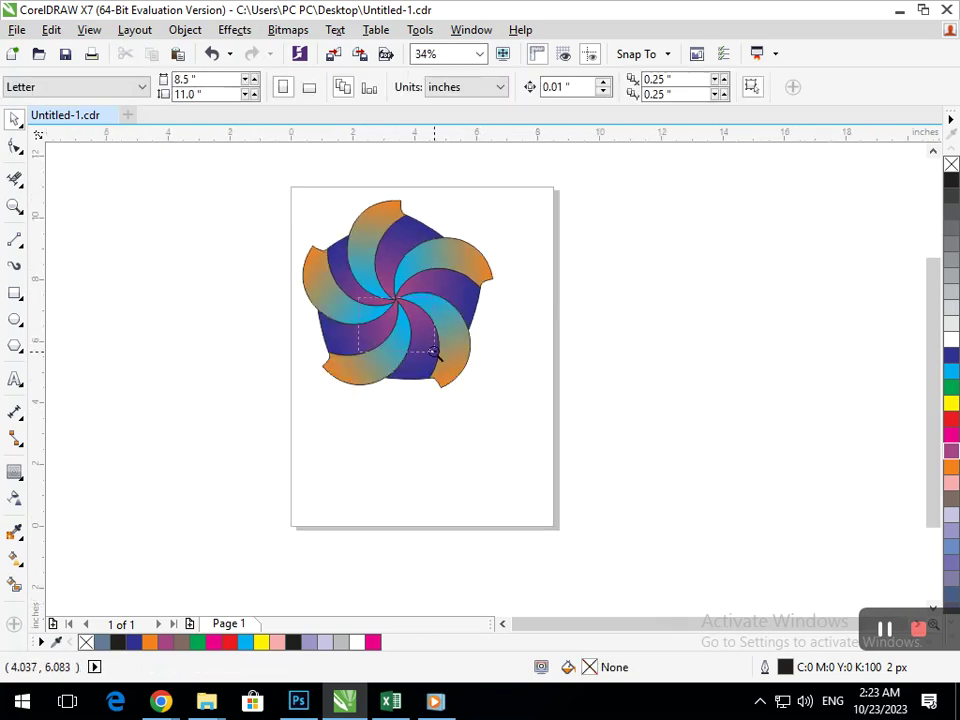
scroll(409, 304, "down", 2)
scroll(710, 441, "up", 3)
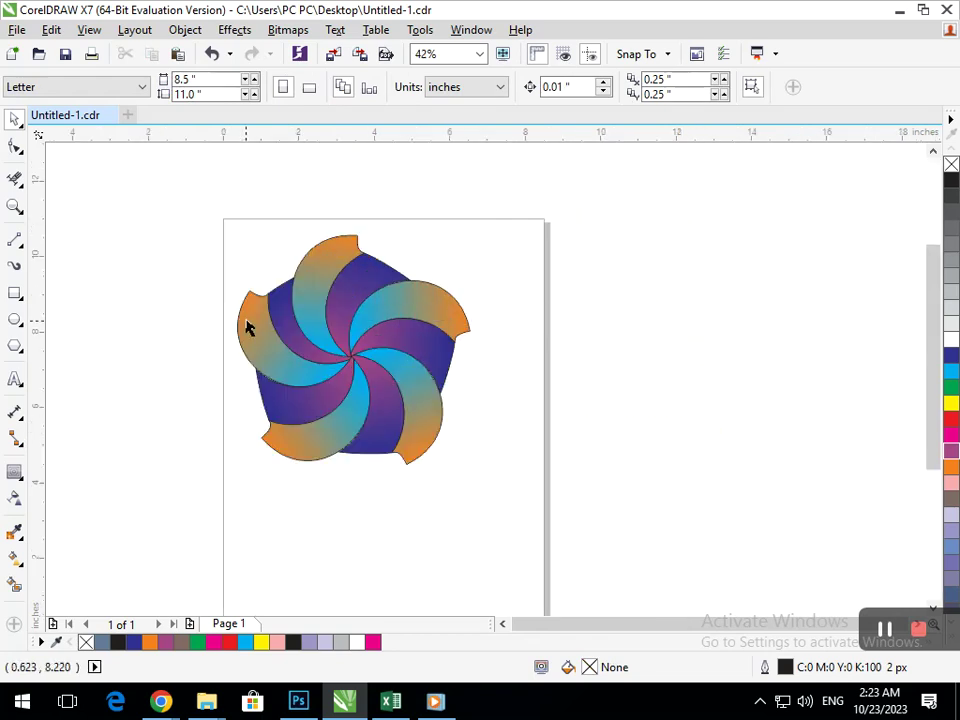
mouse_move(248, 328)
left_mouse_down()
mouse_move(298, 340)
mouse_move(318, 378)
left_mouse_up()
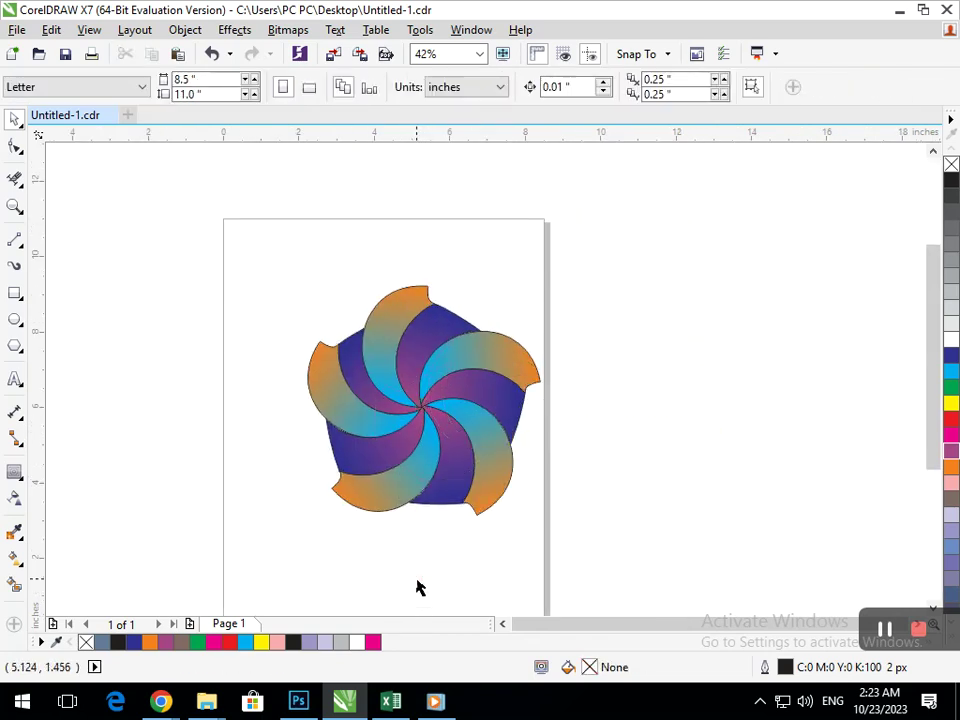
left_click_drag(236, 257, 632, 574)
left_click(469, 557)
Step: Undo the pinwheel, the scaling, the deletions and the gradient colours back to the outer crescent's white-to-blue-grey fill
key("ctrl+z")
key("ctrl+z")
key("ctrl+z")
key("ctrl+z")
key("ctrl+z")
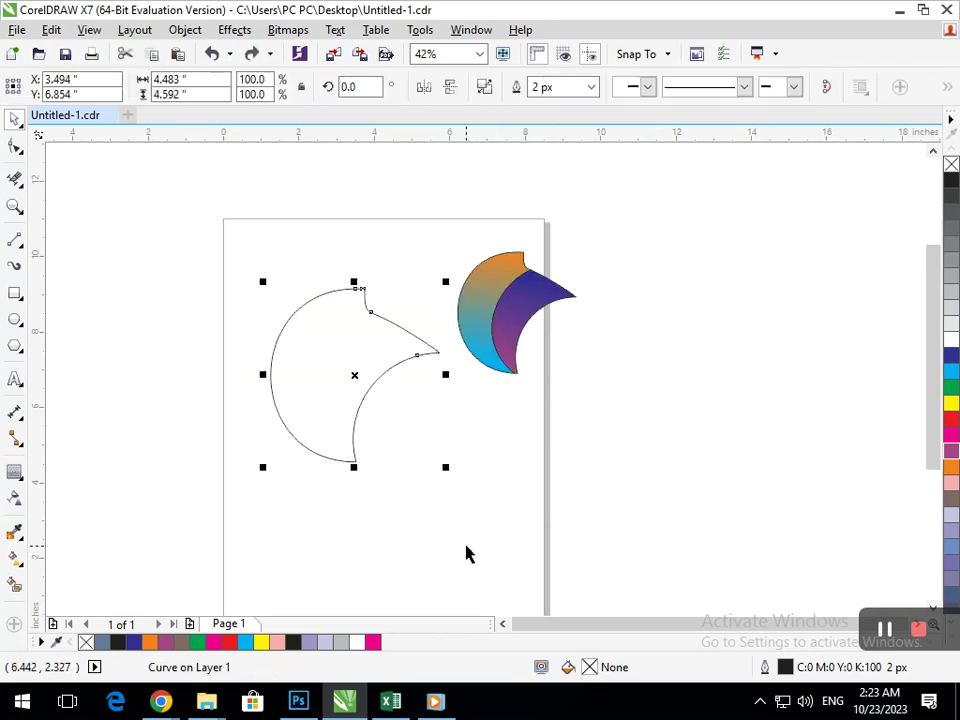
key("ctrl+z")
key("ctrl+z")
key("ctrl+z")
key("ctrl+z")
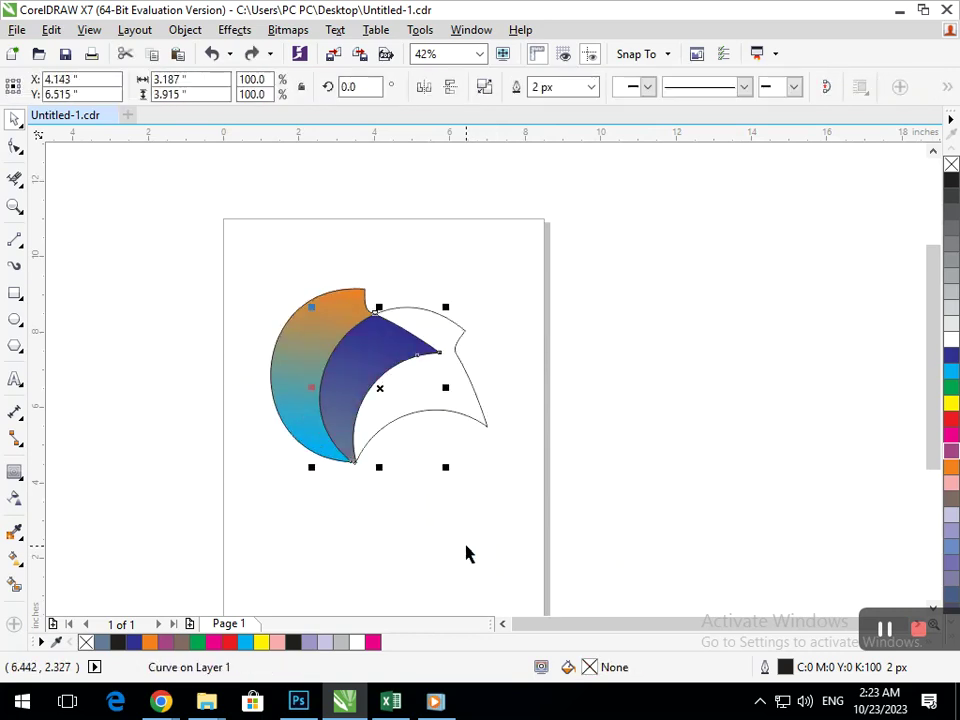
key("ctrl+z")
key("ctrl+z")
key("ctrl+z")
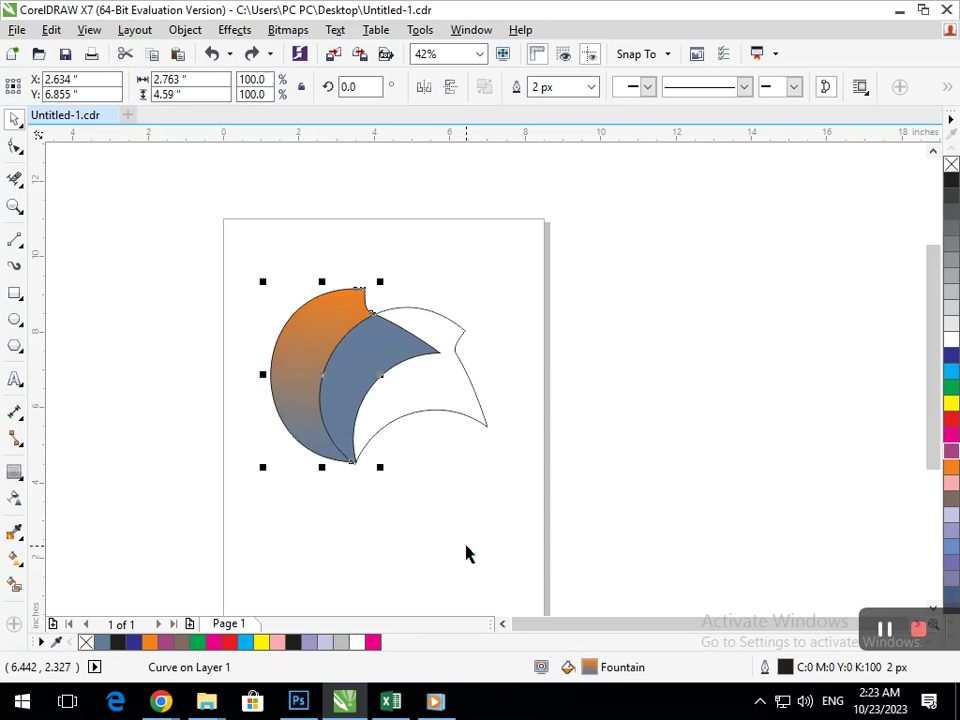
left_click(430, 462)
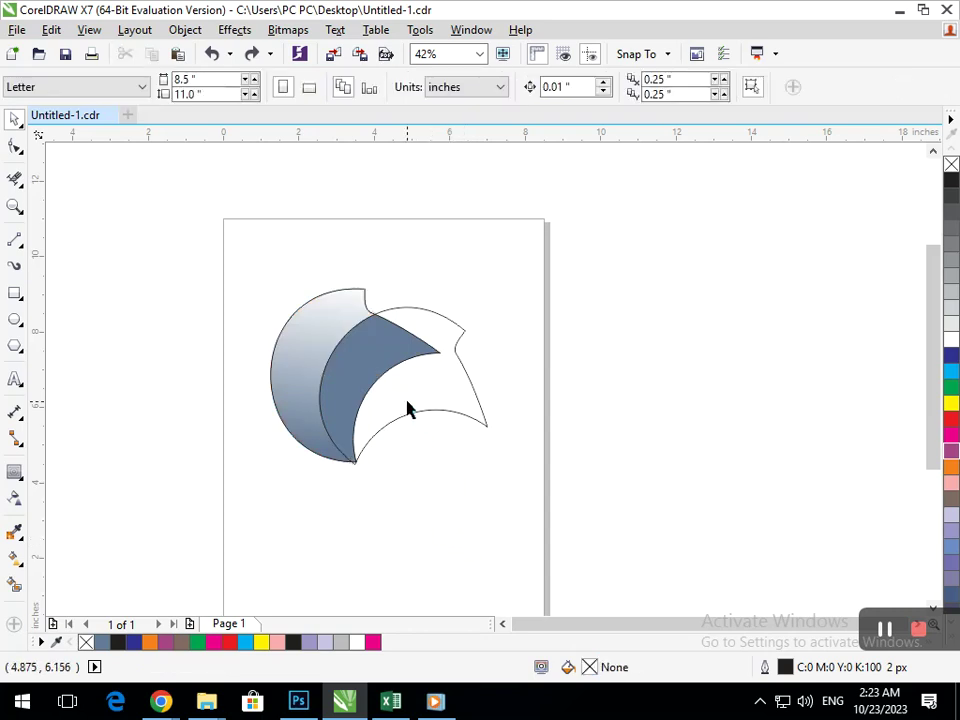
Step: Rotate a copy of the unfilled blade clockwise about its lower tip to about 287.4° and repeat it seven times around the circle
left_click(407, 410)
left_click(460, 375)
left_click_drag(494, 297, 563, 424)
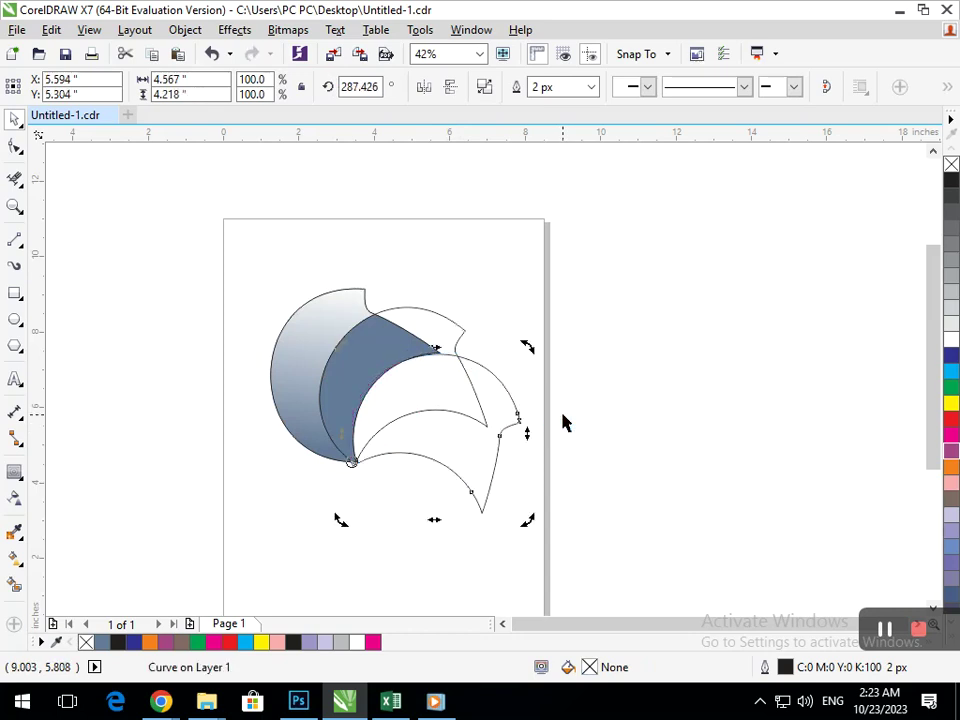
key("ctrl+r")
key("ctrl+r")
key("ctrl+r")
key("ctrl+r")
key("ctrl+r")
key("ctrl+r")
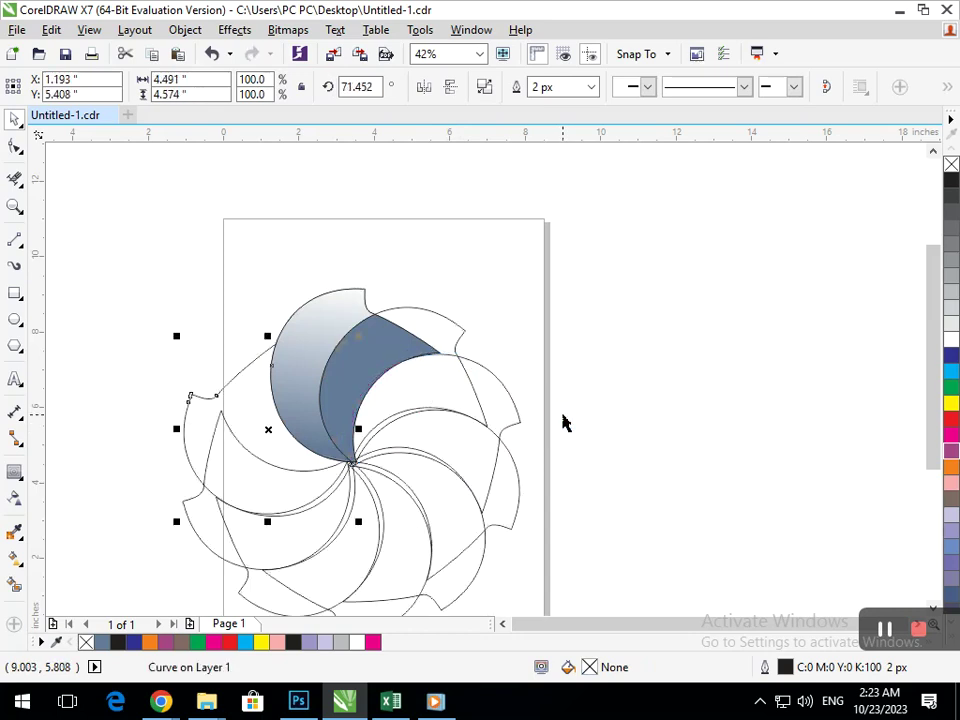
key("ctrl+r")
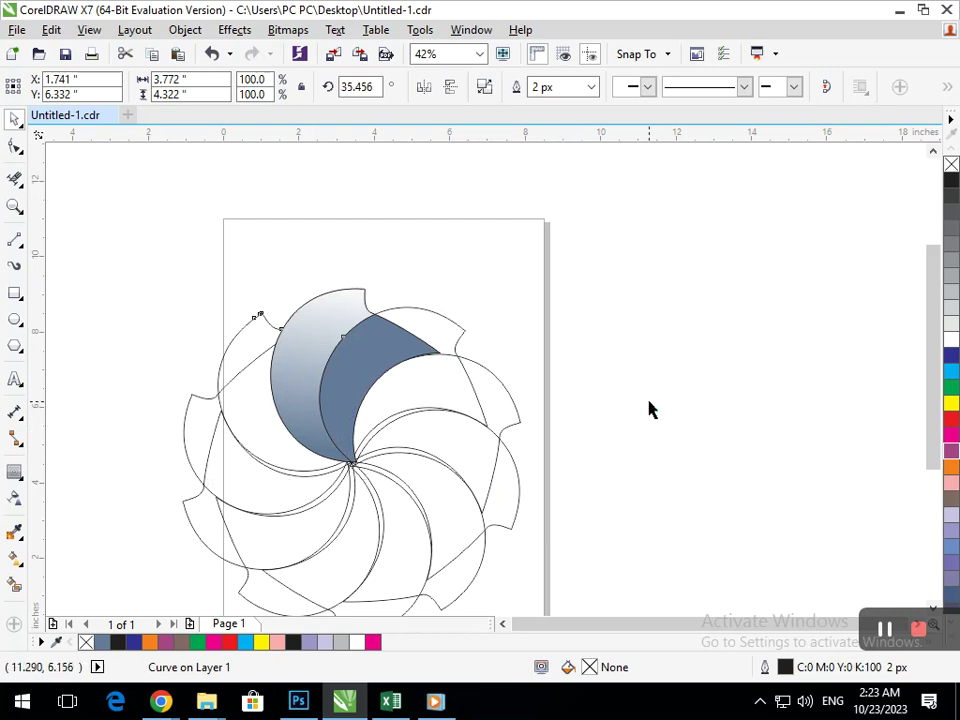
left_click(628, 510)
Step: Smart-fill the second blade's outer tip area with blue-grey (C:40 M:20 Y:0 K:40), undoing the trial fill of the whole ring
scroll(472, 463, "down", 2)
scroll(304, 219, "up", 1)
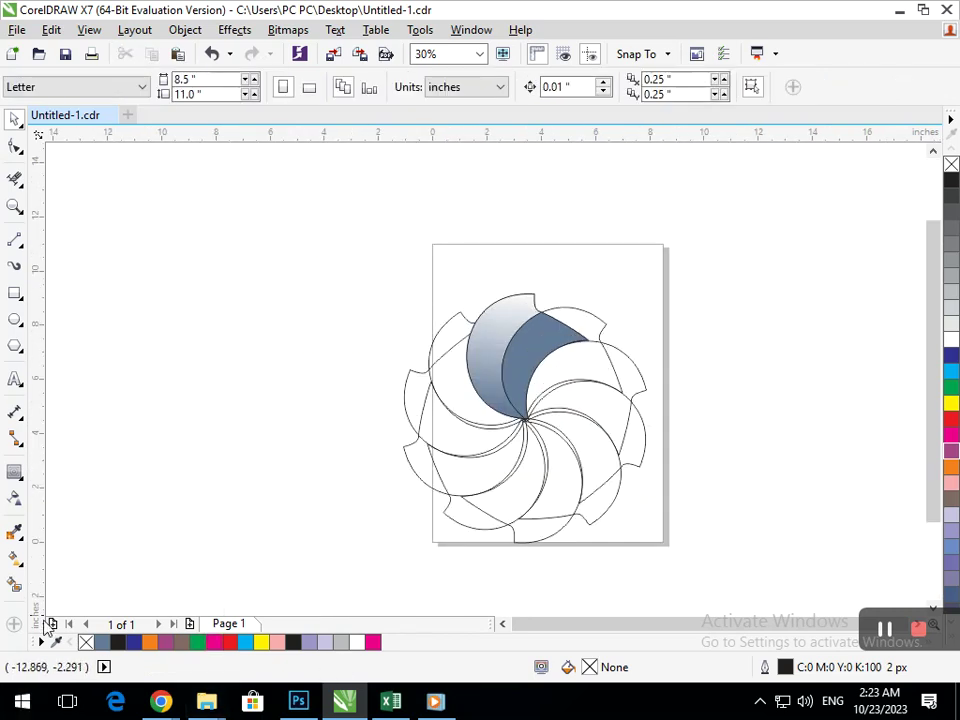
left_click(14, 590)
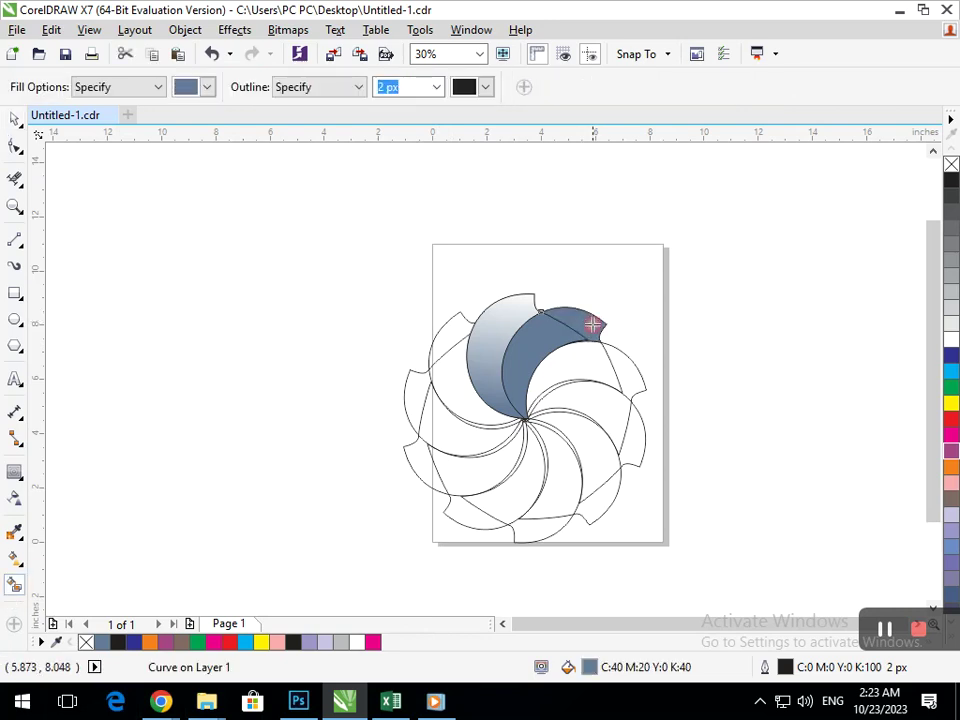
left_click(592, 323)
left_click(473, 347)
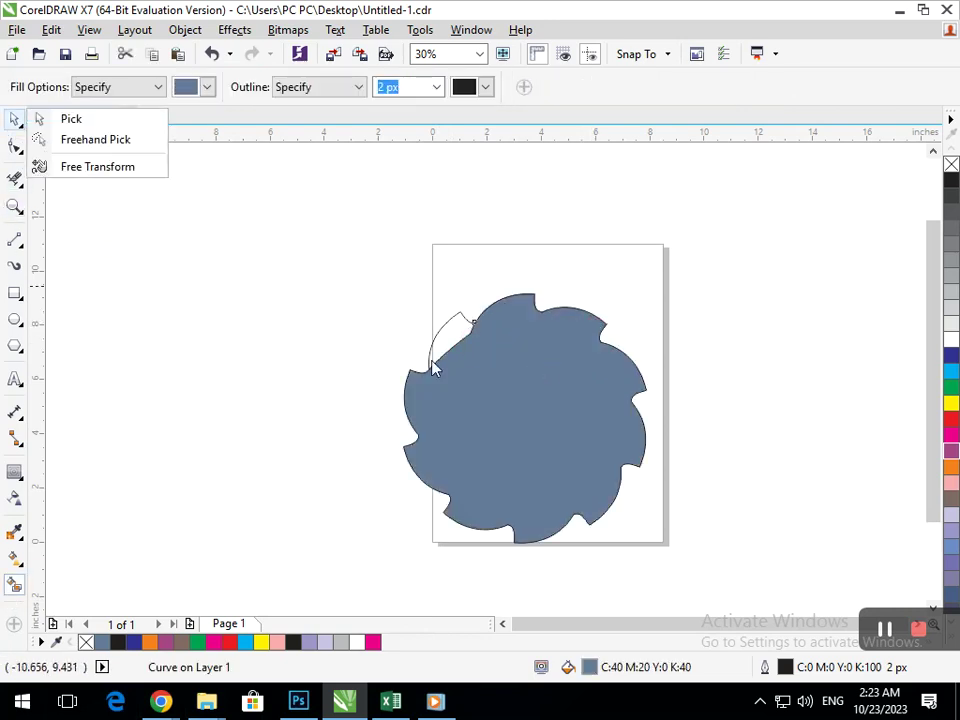
key("ctrl+z")
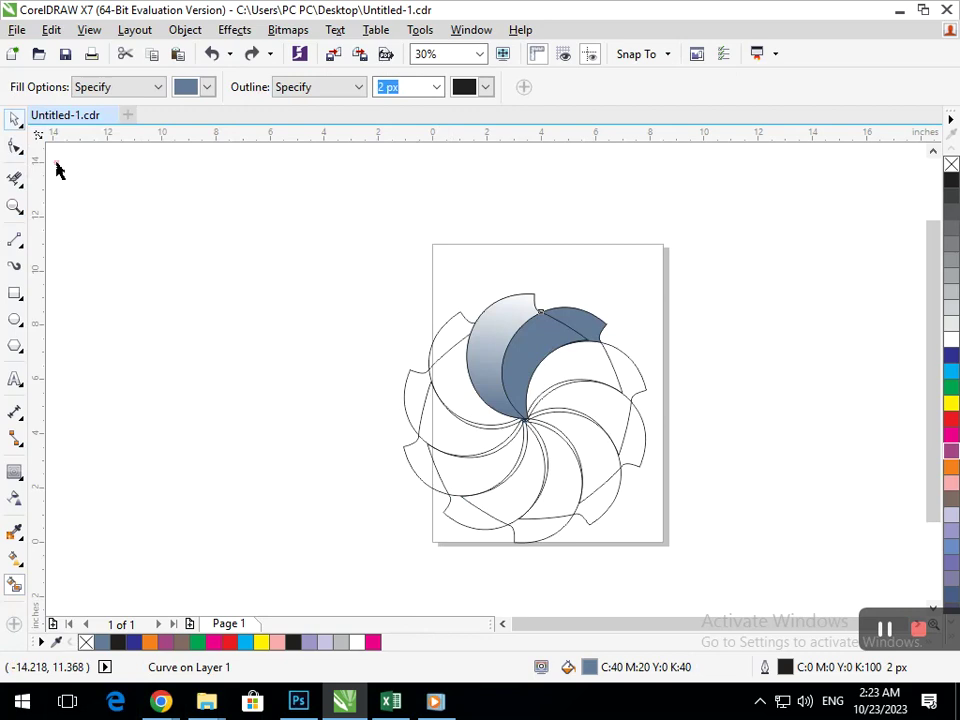
Step: Select the second blade's two blue-grey pieces and weld them into a single object
key("space")
left_click(538, 339)
left_click(591, 325, "shift")
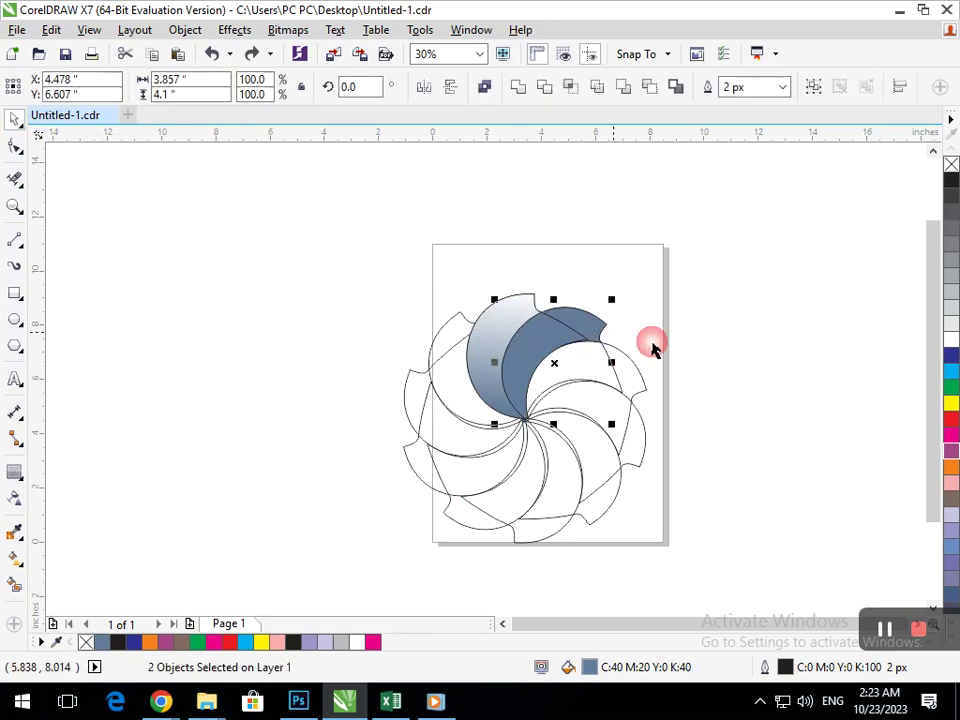
left_click(522, 86)
left_click(782, 379)
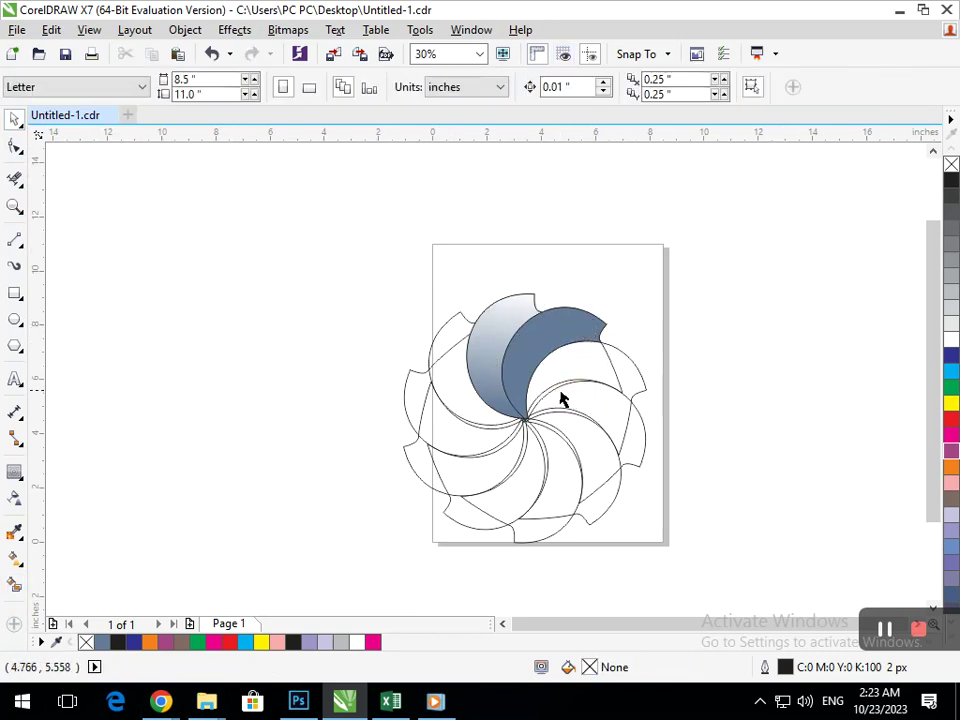
Step: Recolour the first blade's fountain fill from red at its lower tip to green, extending the gradient's end slightly above the blade
left_click(505, 328)
left_click(20, 562)
left_click(55, 562)
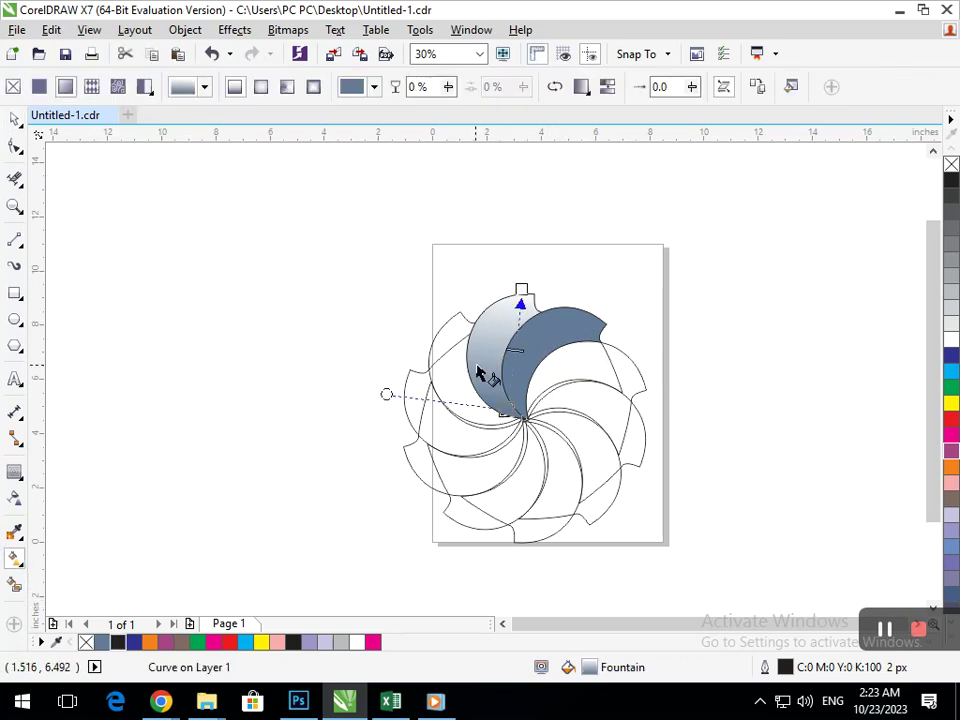
left_click(951, 420)
left_click_drag(521, 290, 524, 268)
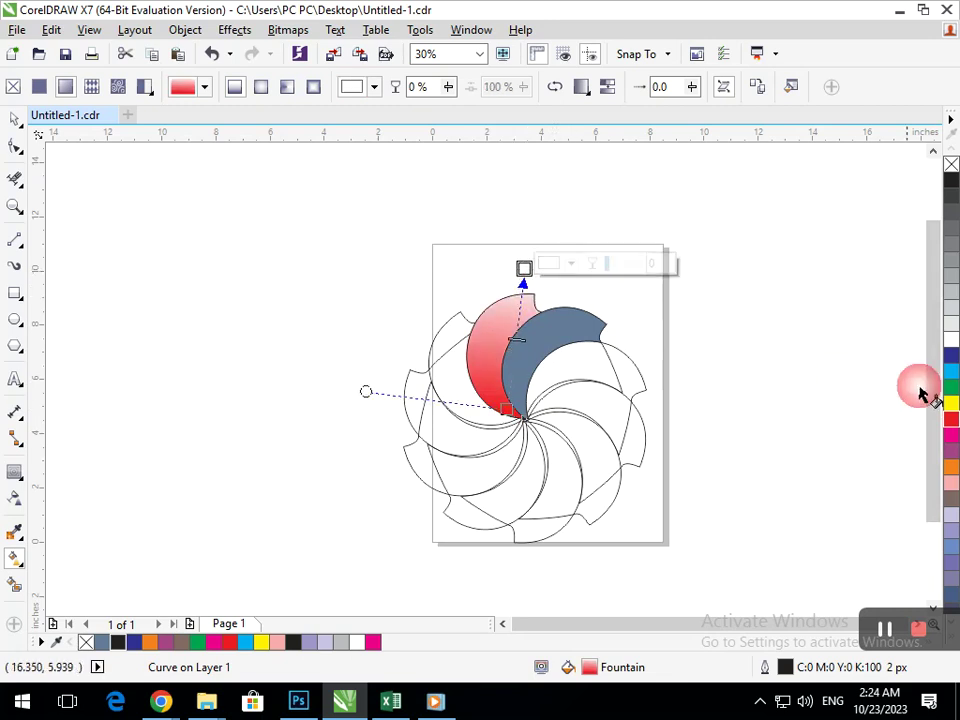
left_click(950, 390)
Step: Give the second blade a linear fountain fill from cyan at its lower tip to purple at its outer end, after trying green
left_click(553, 372)
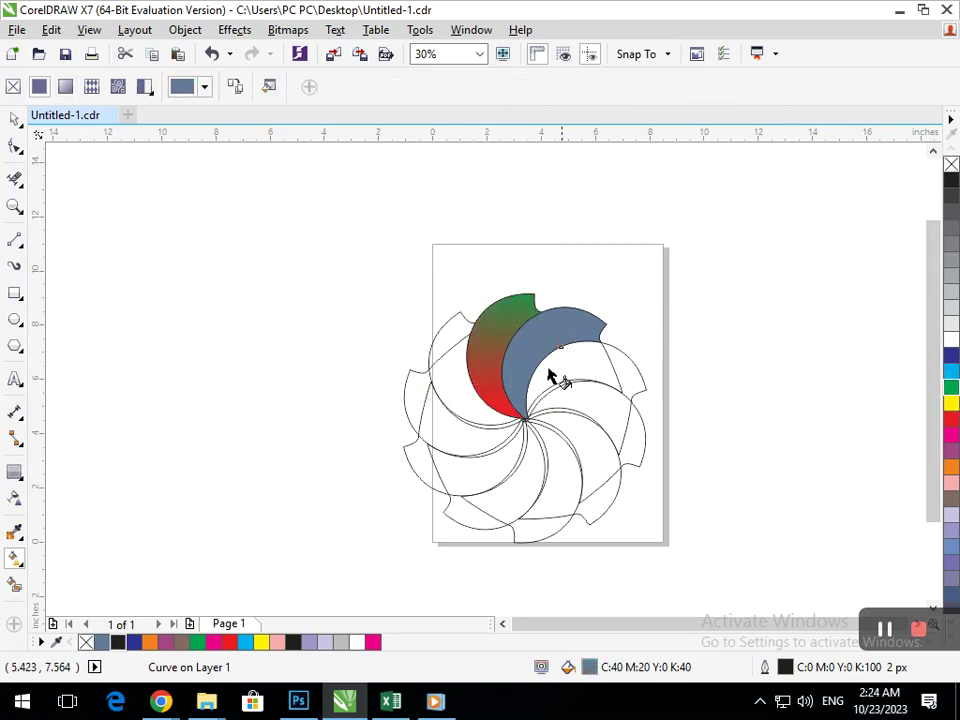
left_click_drag(526, 418, 571, 306)
left_click(950, 387)
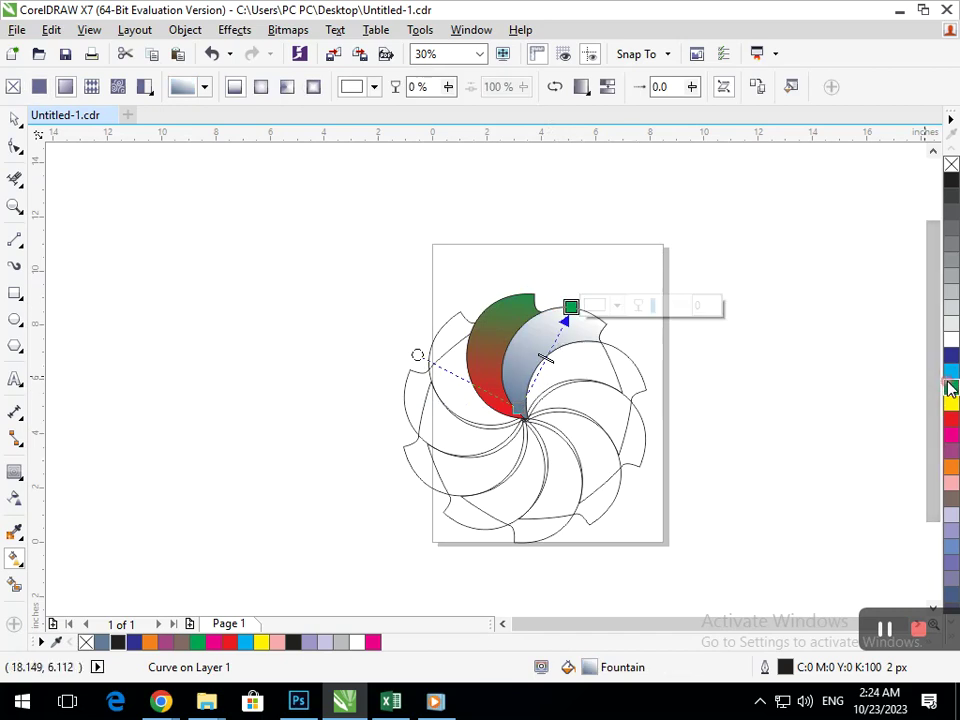
left_click(520, 409)
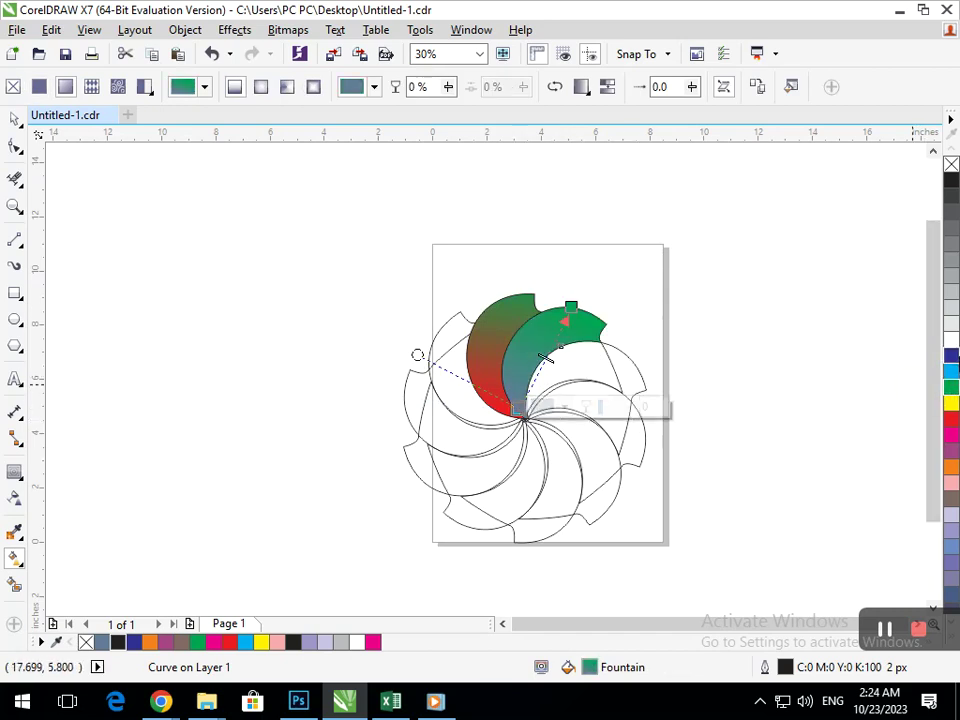
left_click(953, 373)
left_click(571, 307)
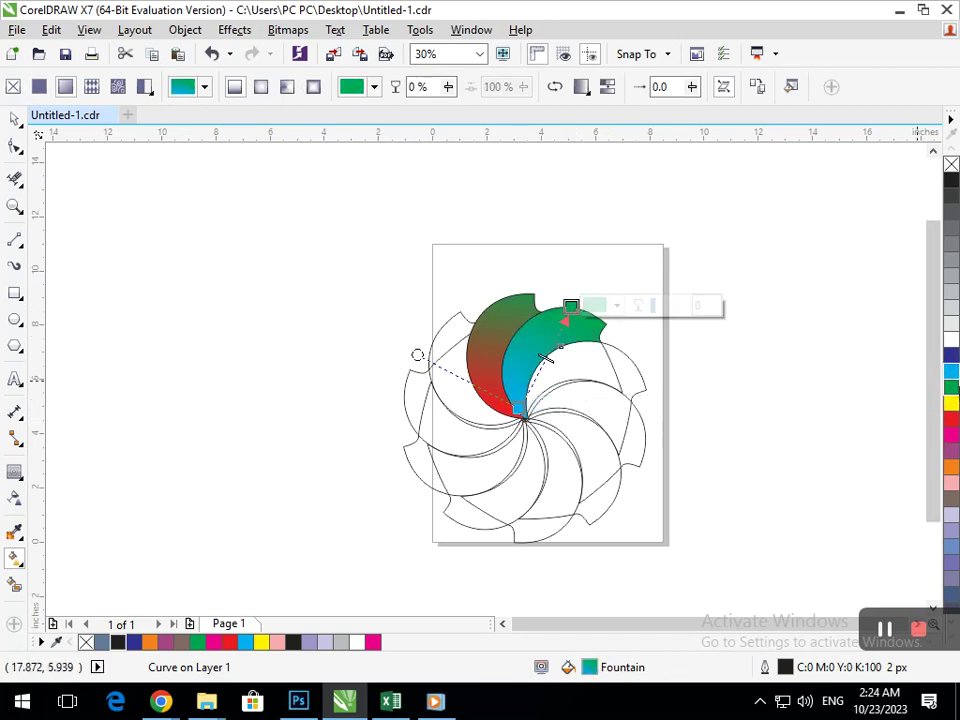
left_click(951, 451)
Step: Select the red-green and cyan-purple blades together and group them
left_click(15, 118)
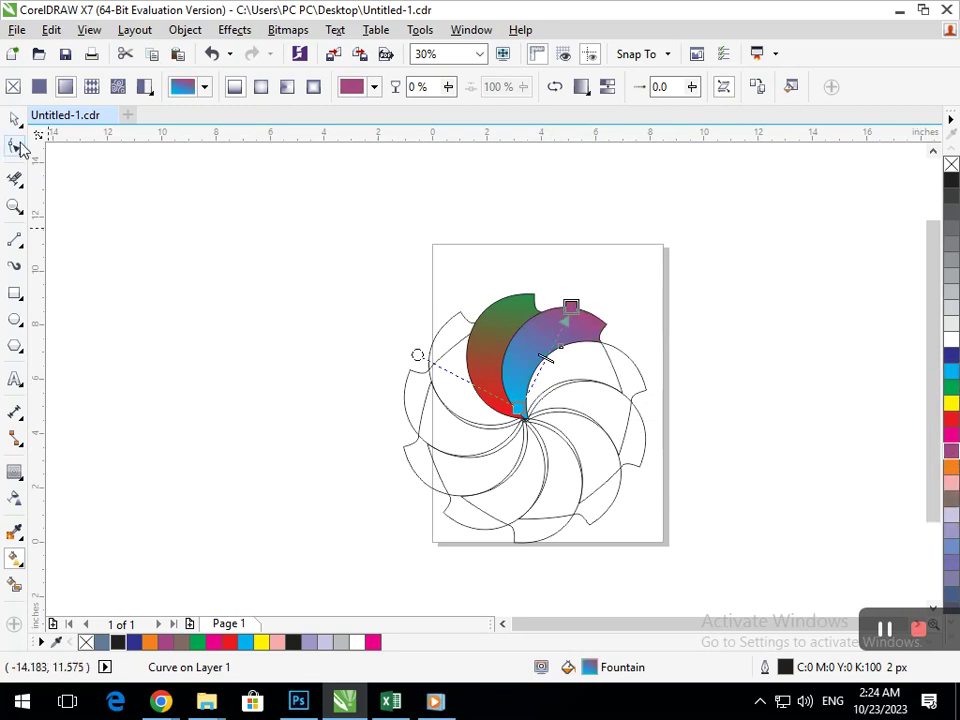
left_click(107, 307)
left_click(482, 338)
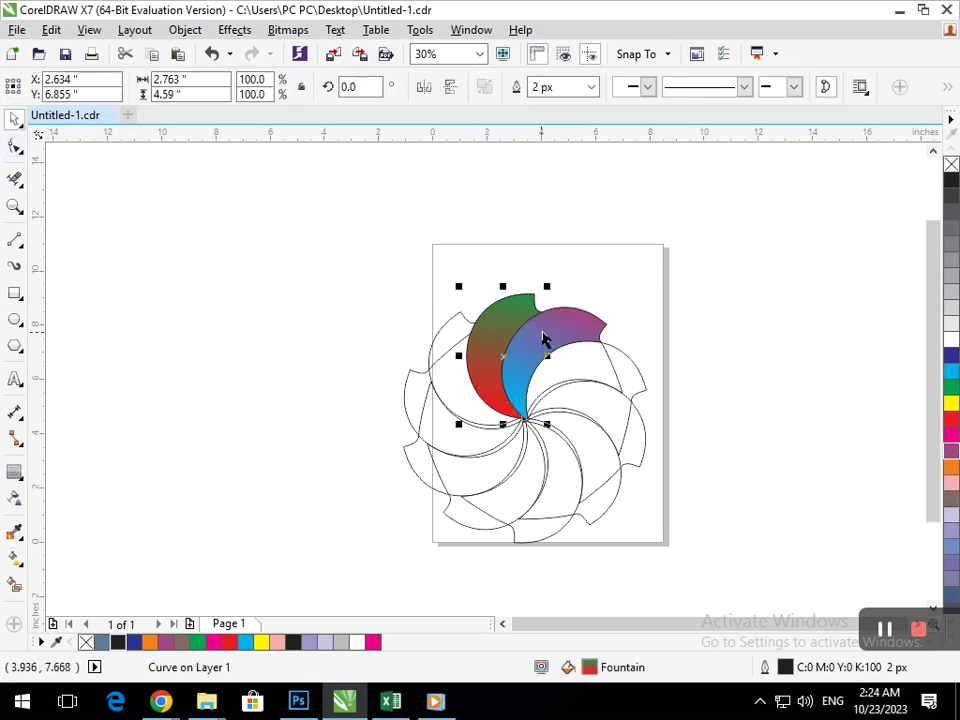
left_click(546, 340, "shift")
left_click(548, 341)
left_click(548, 341)
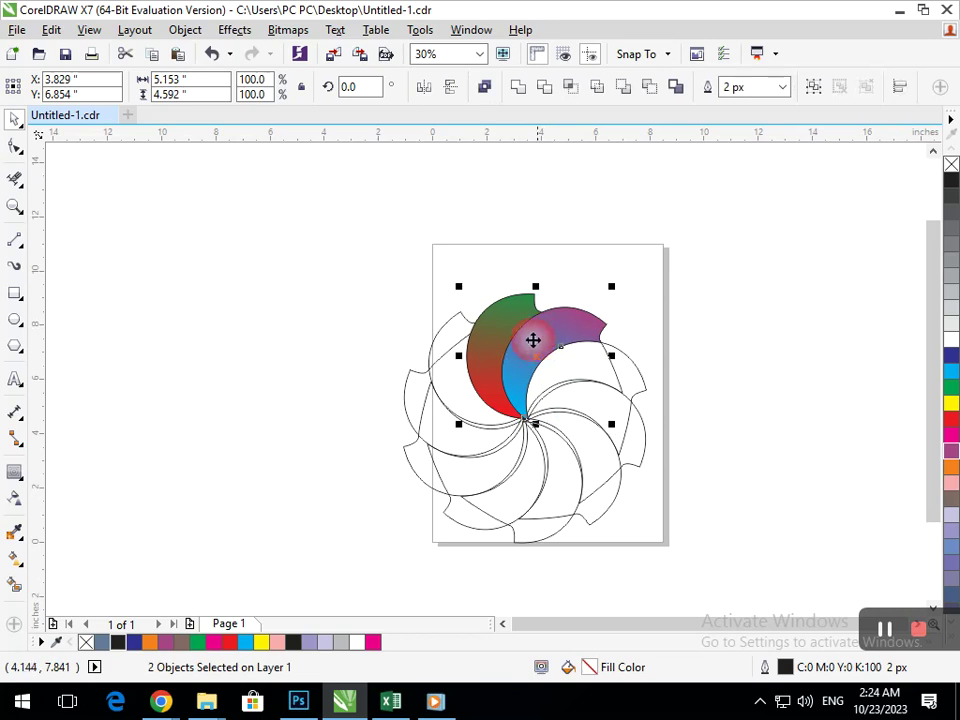
key("ctrl+g")
Step: Rotate a copy of the blade pair clockwise about its lower tip to about 286.5°, undoing a 285° try, and repeat it three times
left_click(516, 360)
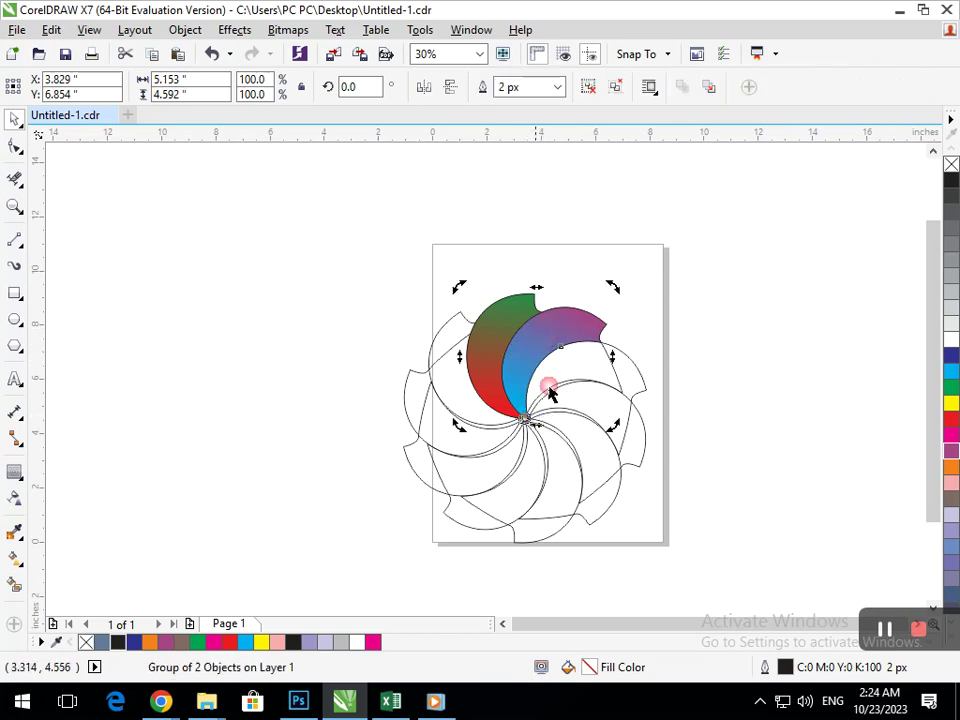
left_click_drag(612, 288, 658, 478)
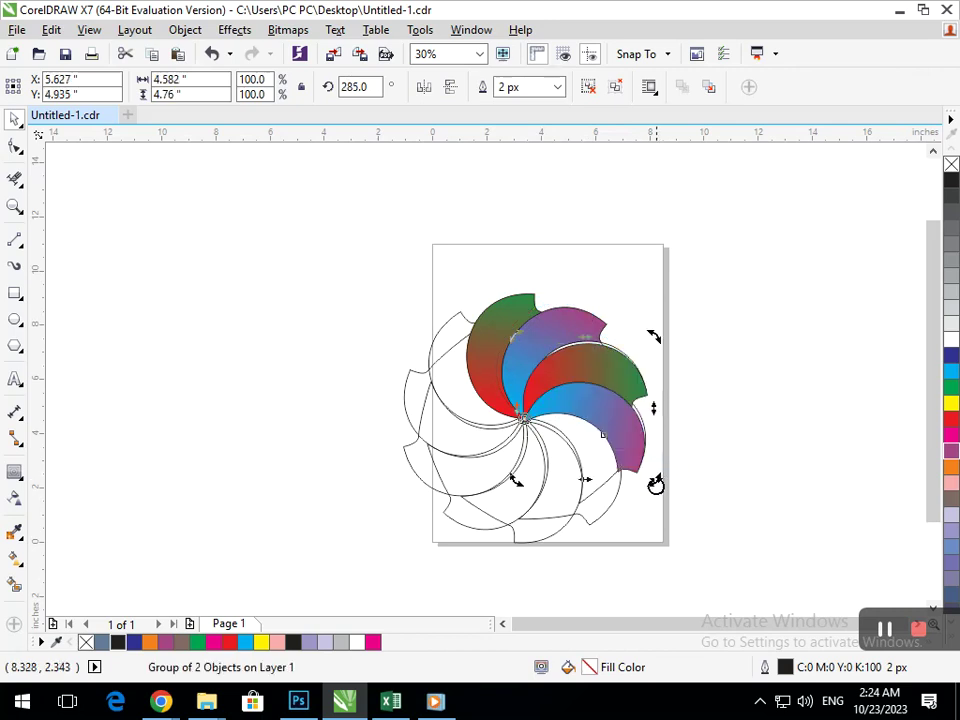
key("ctrl+z")
left_click_drag(613, 288, 677, 467)
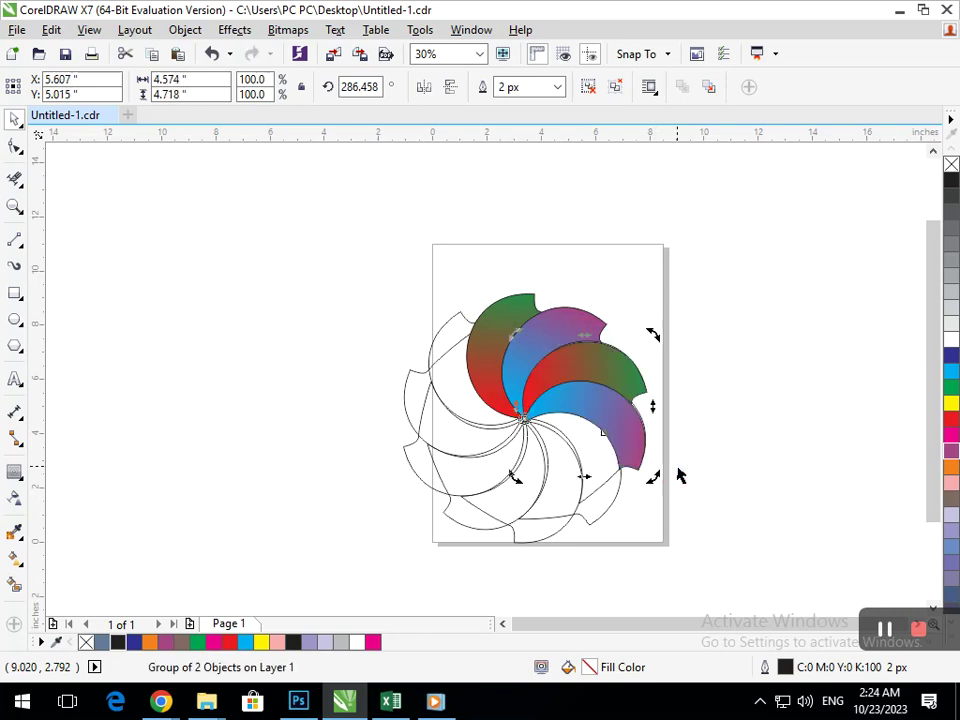
key("ctrl+r")
key("ctrl+r")
key("ctrl+r")
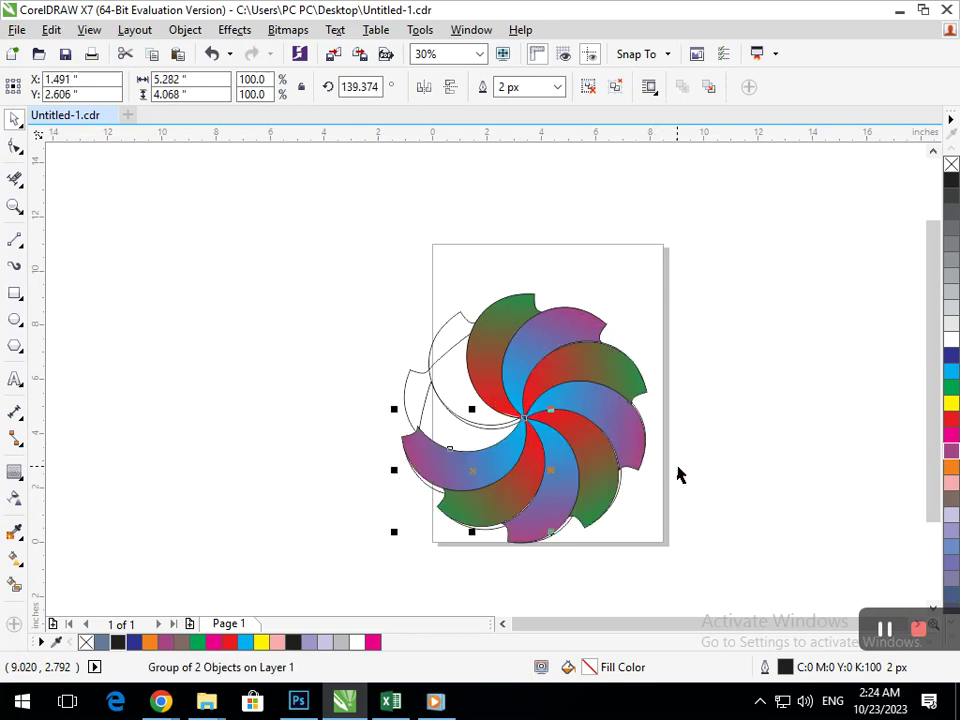
left_click(731, 450)
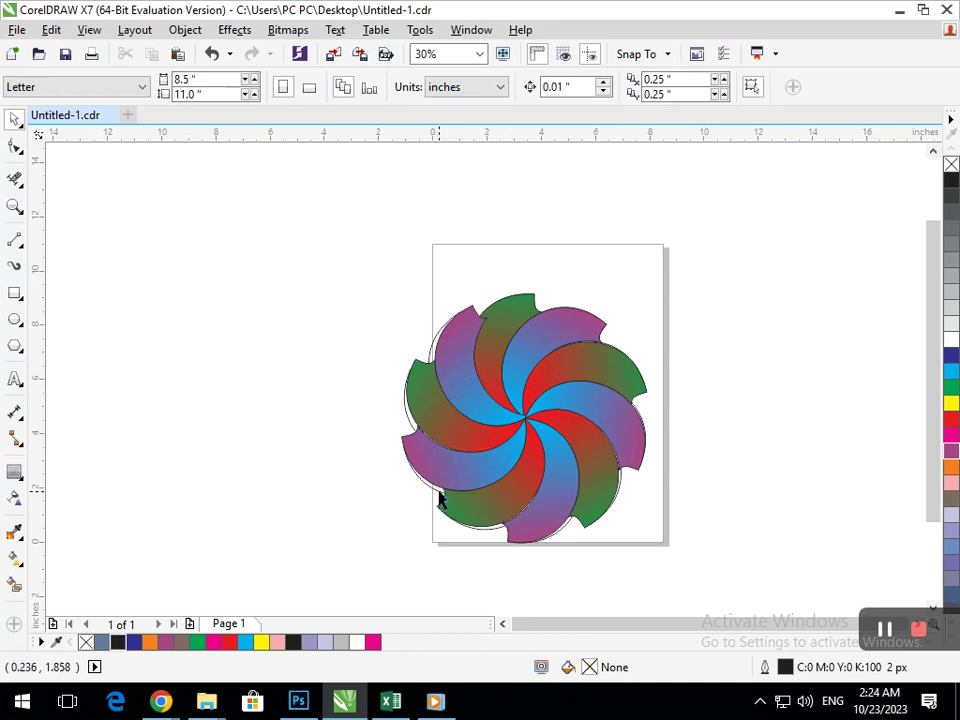
Step: Select all five coloured blade pairs and move them off the page, clear of the unfilled outlines, undoing the trial move of one pair
left_click_drag(491, 515, 565, 530)
key("ctrl+z")
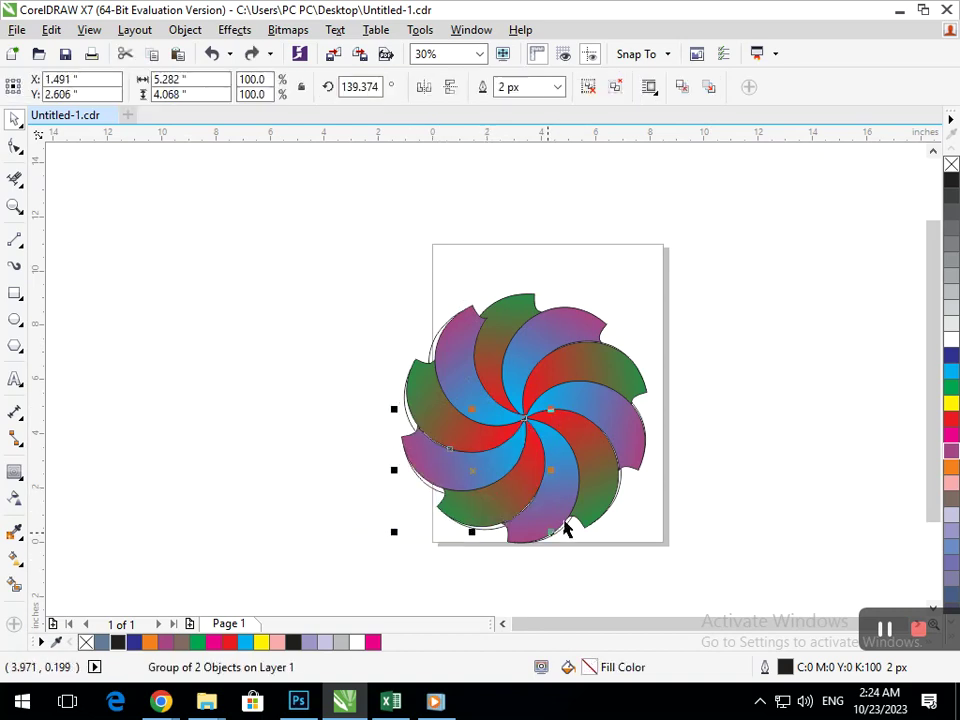
left_click(572, 399, "shift")
left_click(579, 364, "shift")
left_click(478, 347, "shift")
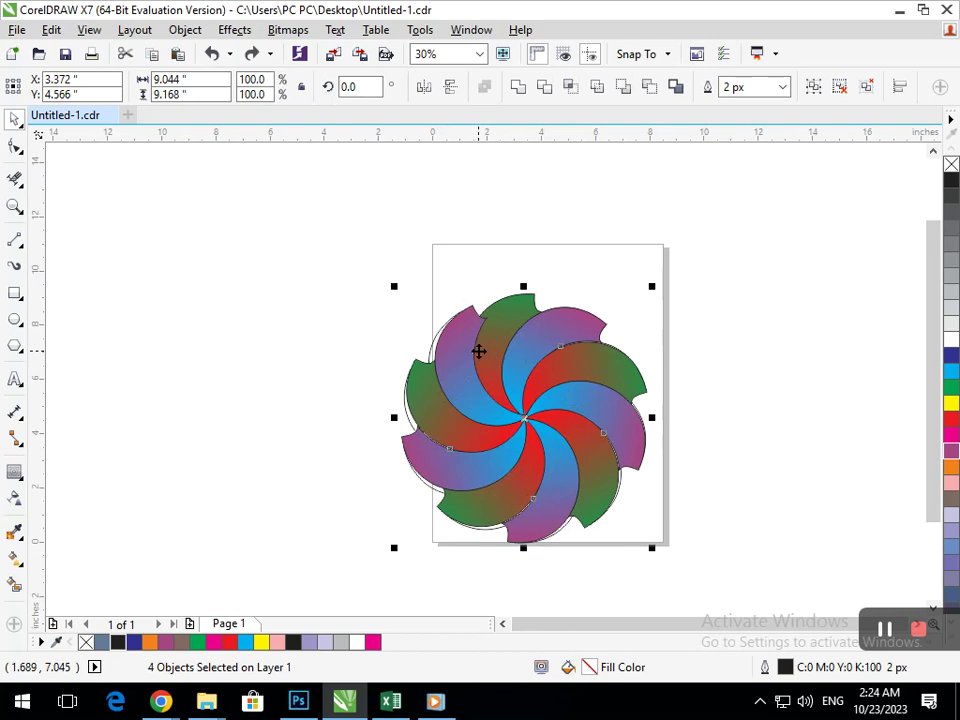
left_click(456, 349, "shift")
left_click_drag(456, 349, 32, 294)
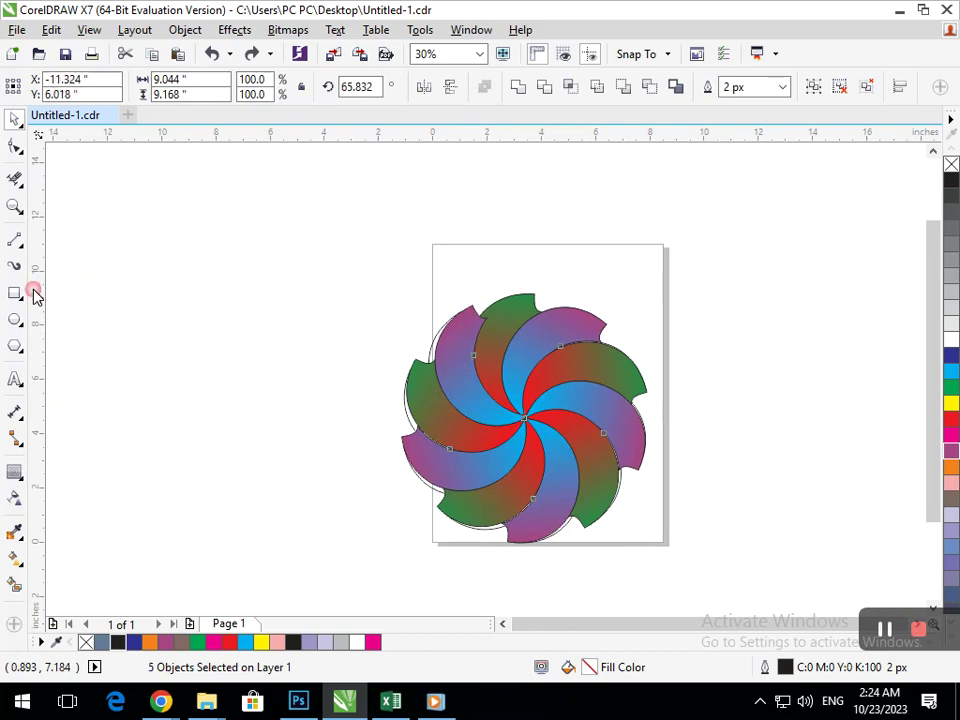
Step: Delete the leftover unfilled blade outlines from the page and shift the coloured pinwheel slightly farther away from it
left_click_drag(263, 244, 714, 532)
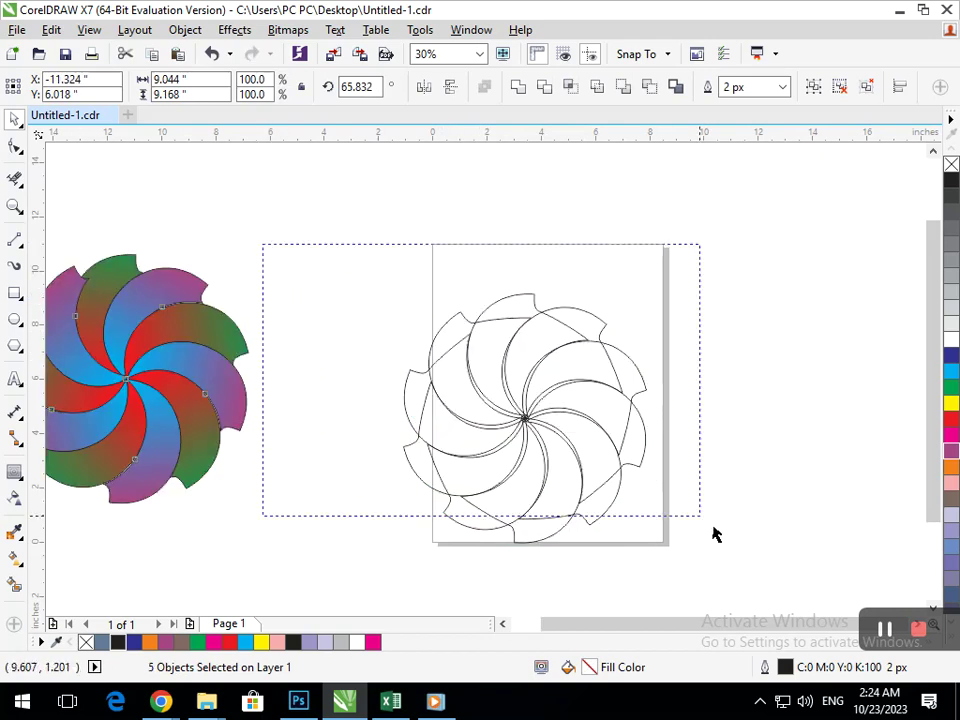
scroll(400, 250, "down", 2)
left_click_drag(107, 225, 364, 450)
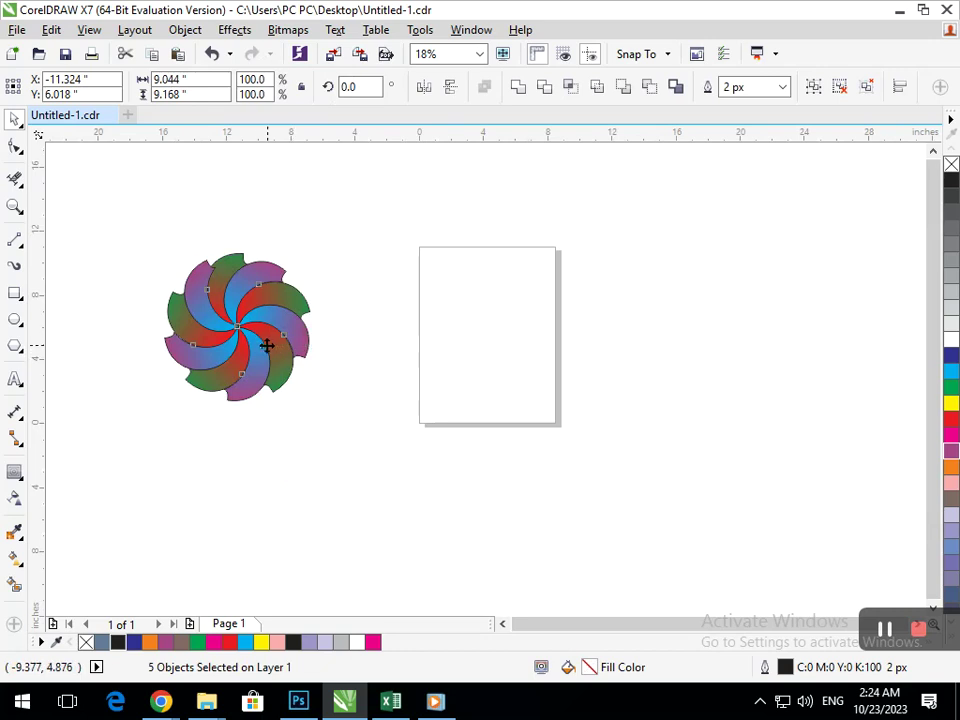
left_click_drag(267, 345, 248, 340)
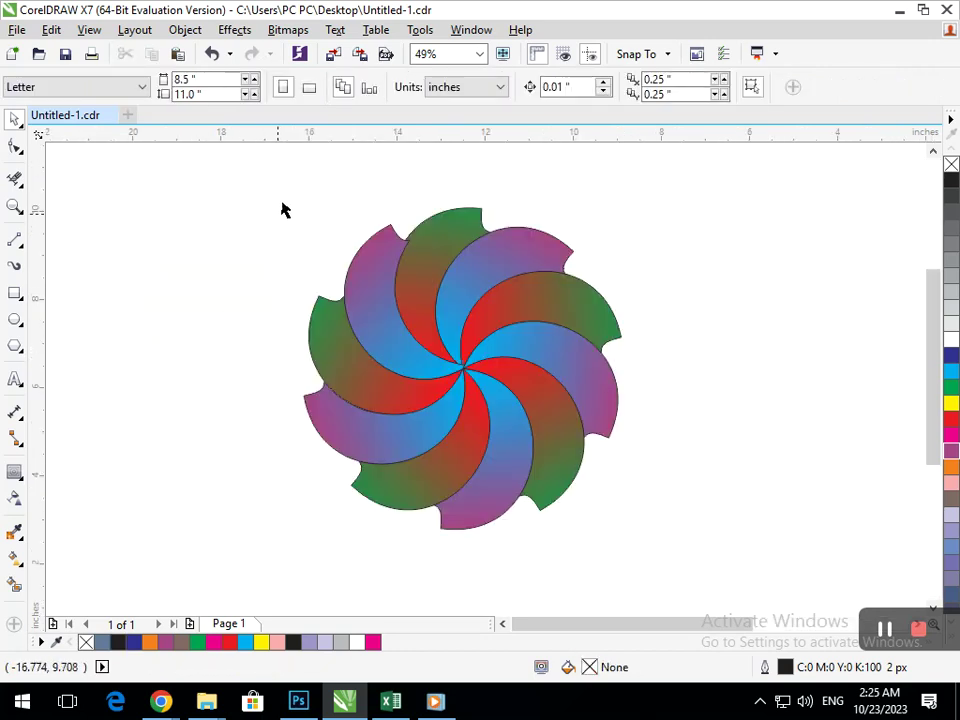
Step: Select the whole coloured pinwheel and scale it down about its centre to roughly four-fifths of its size
left_click_drag(264, 176, 662, 538)
left_click_drag(296, 532, 332, 527)
left_click(462, 553)
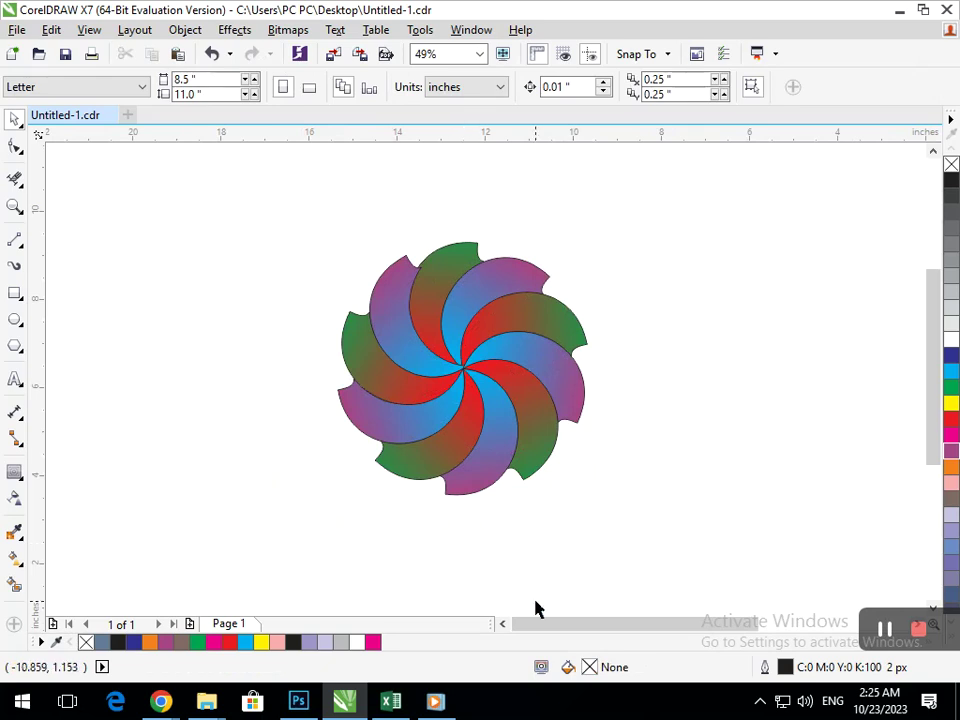